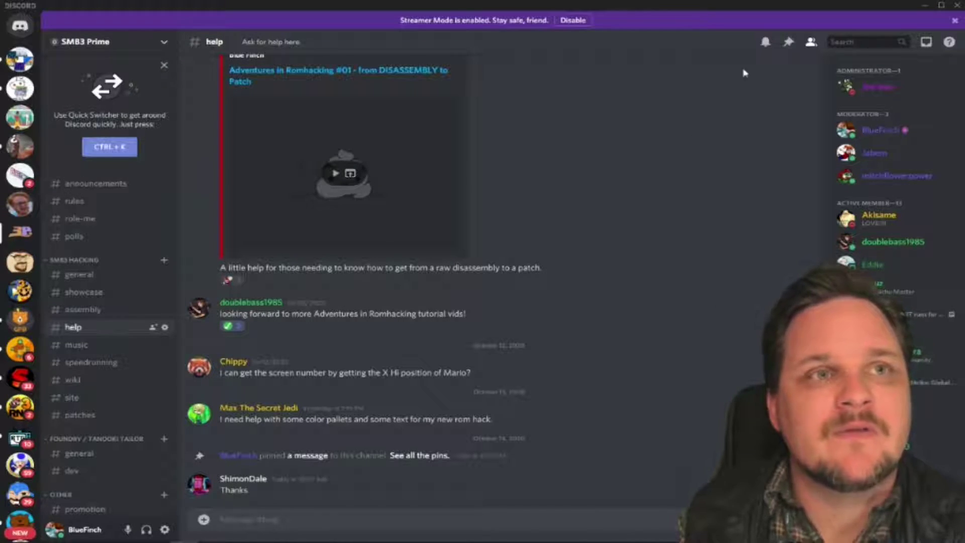
- Download Southbirds_SMB3_Disassembly__Build_Batch_File.zip from the help channel's pinned messages and show it in the refreshed Downloads folder
click(788, 42)
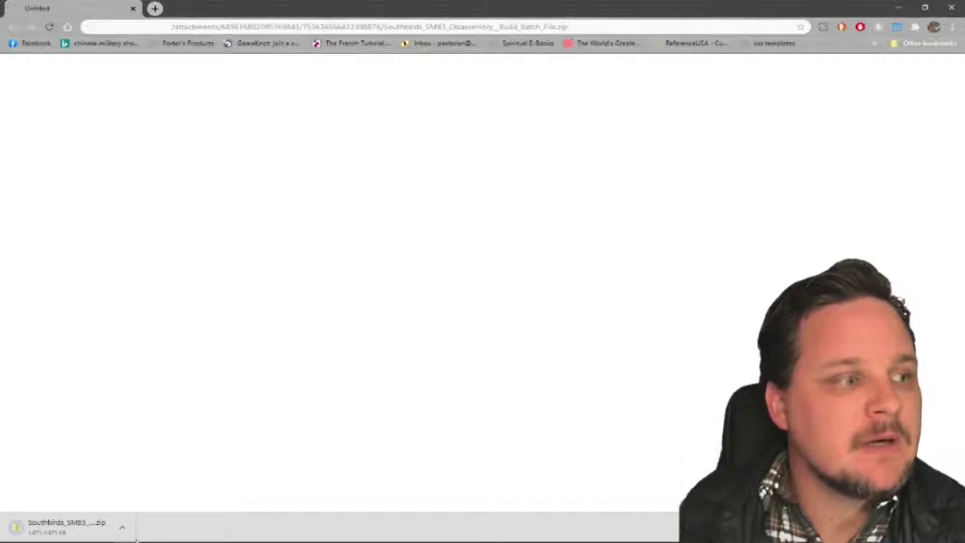
click(122, 532)
click(162, 490)
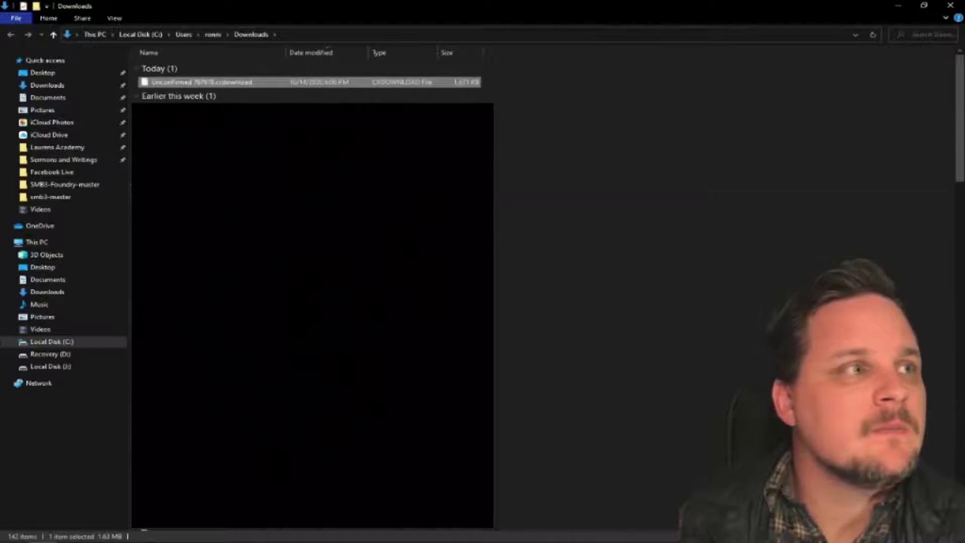
right_click(541, 92)
click(562, 131)
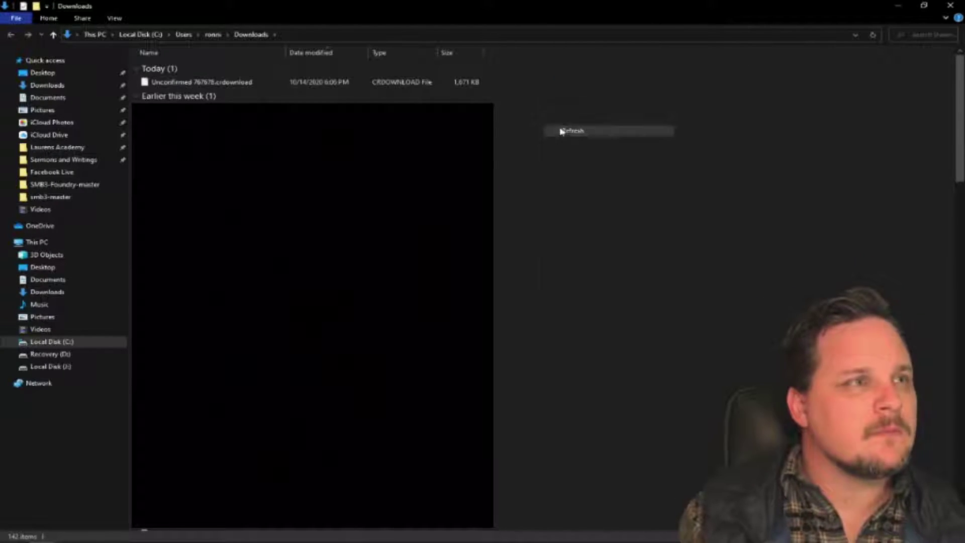
right_click(510, 84)
click(533, 121)
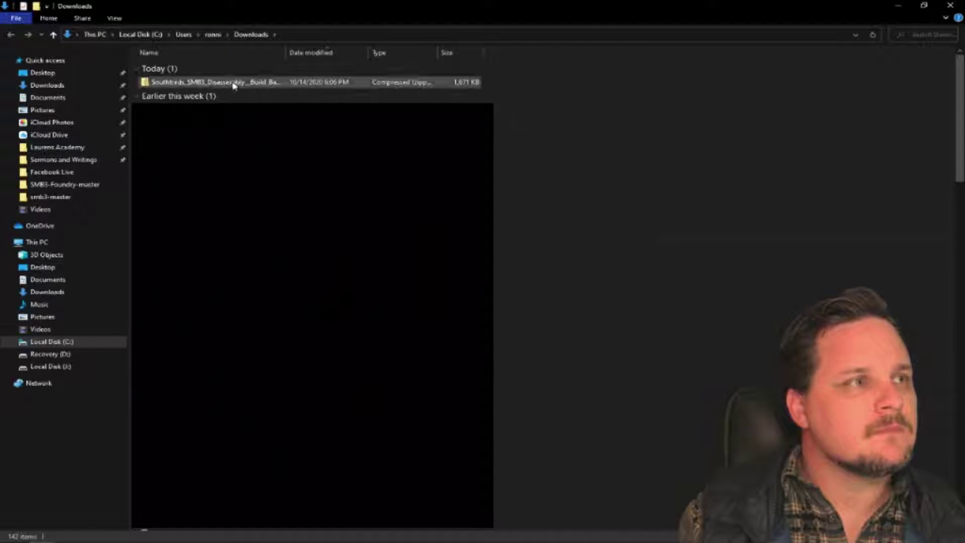
- Transfer the downloaded SMB3 disassembly zip from Downloads into the Documents > SMB3 > ASM folder
click(229, 84)
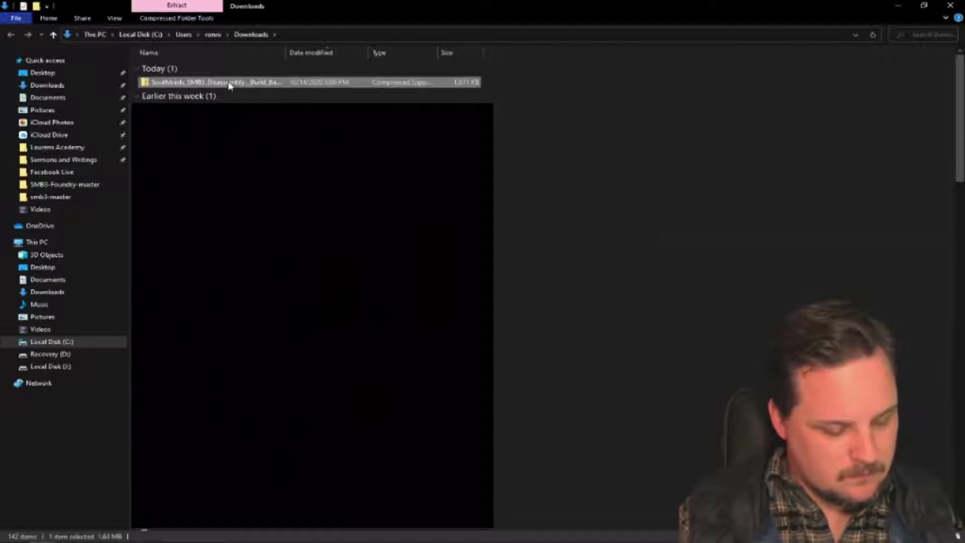
click(83, 190)
click(180, 34)
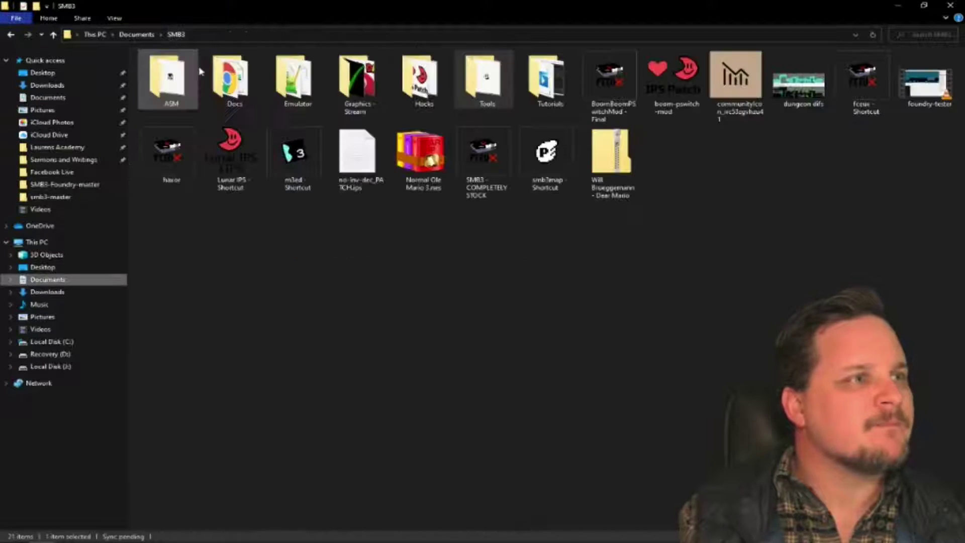
double_click(193, 86)
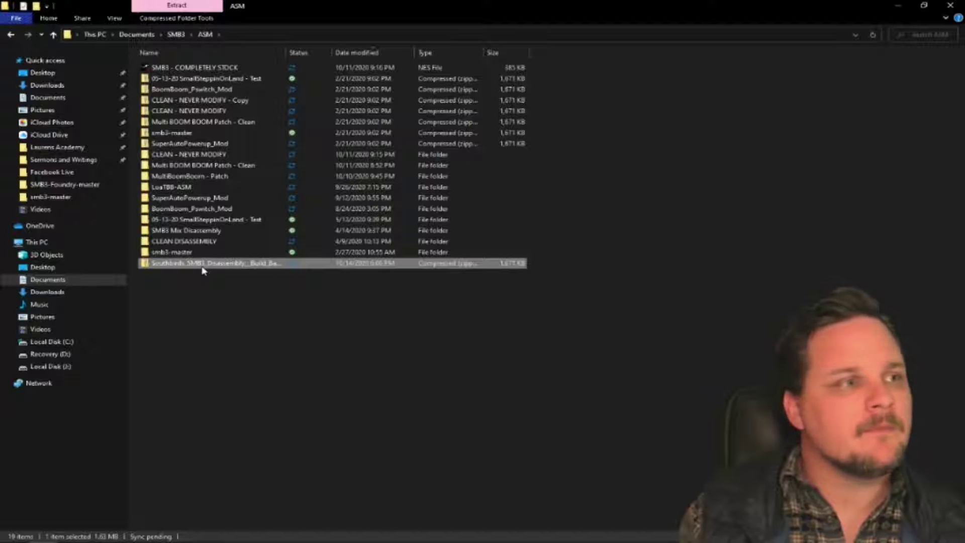
- Extract the SMB3 disassembly zip into its own folder inside ASM, moving the progress and extraction windows into view
right_click(224, 266)
click(304, 331)
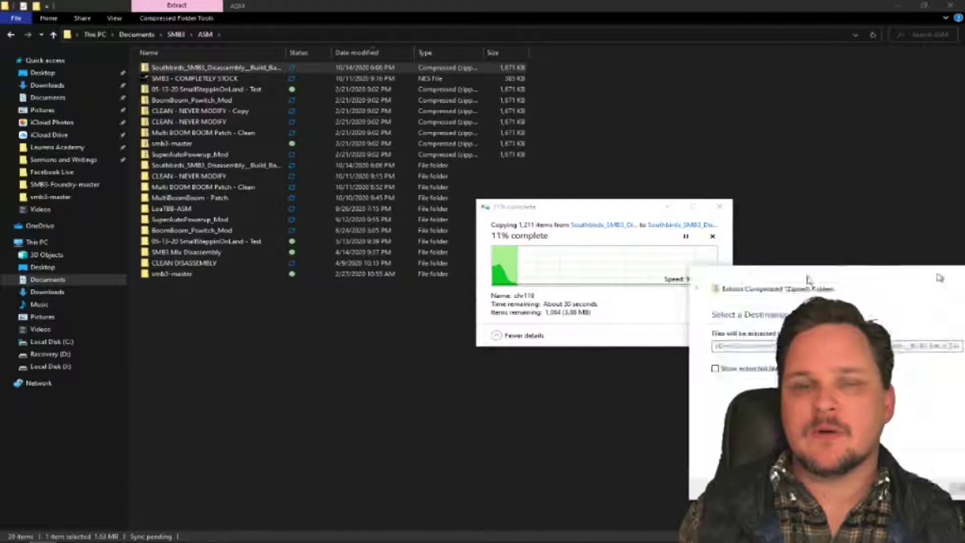
drag(615, 222, 650, 159)
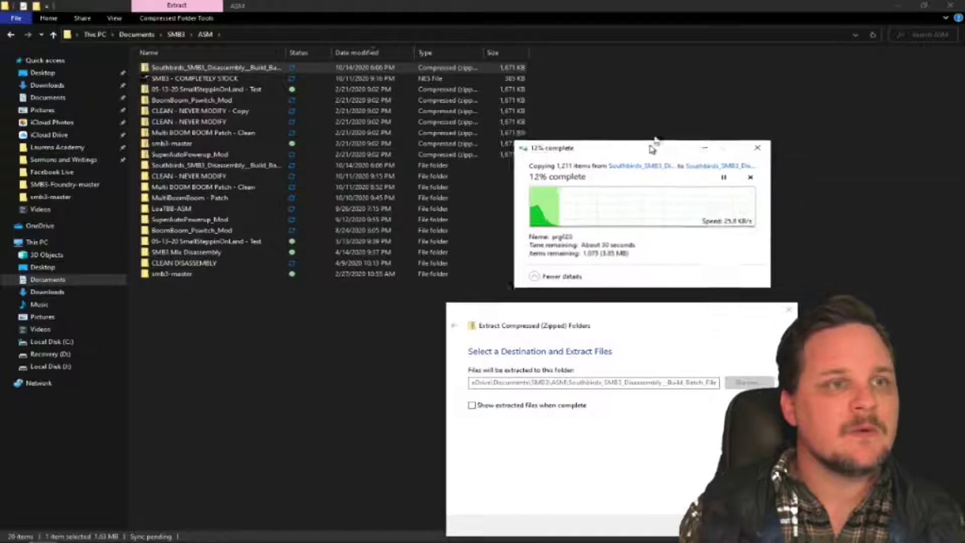
drag(651, 310, 655, 298)
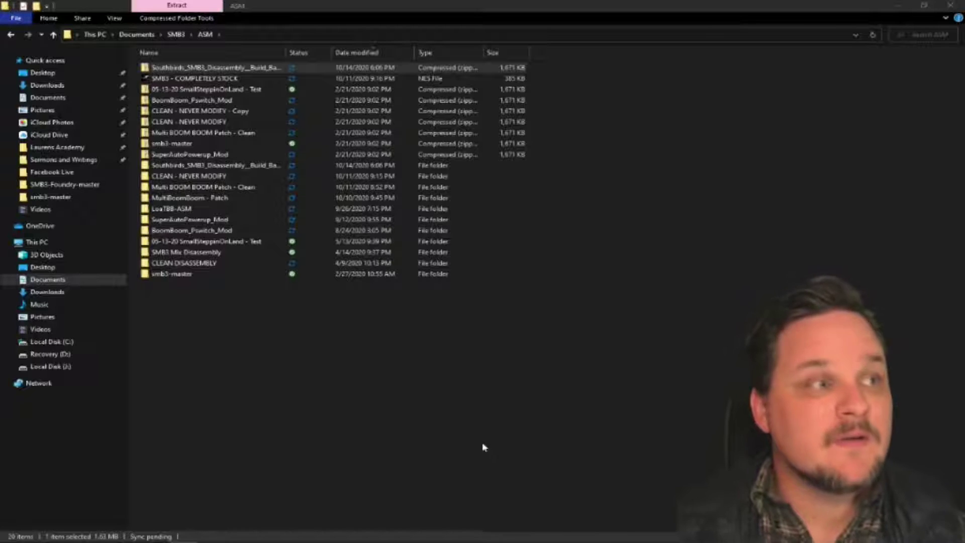
- Open the smb3-master folder inside the extracted disassembly folder and display its contents as extra large icons
click(192, 170)
double_click(193, 170)
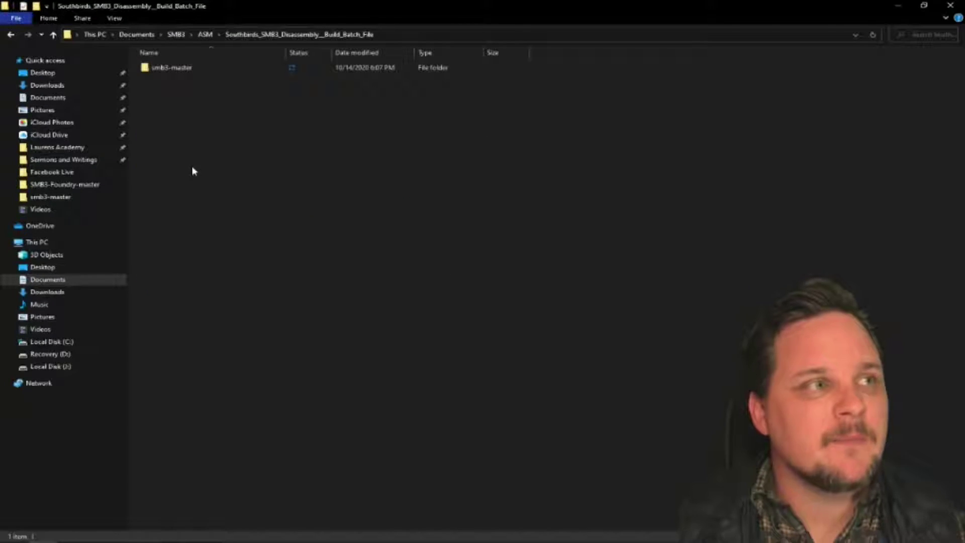
double_click(163, 72)
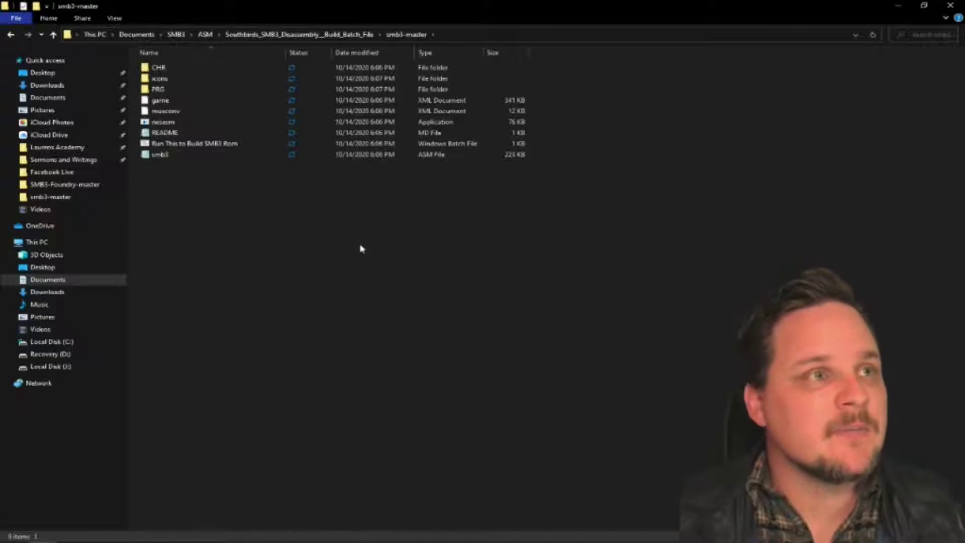
right_click(364, 224)
mouse_move(452, 235)
click(527, 232)
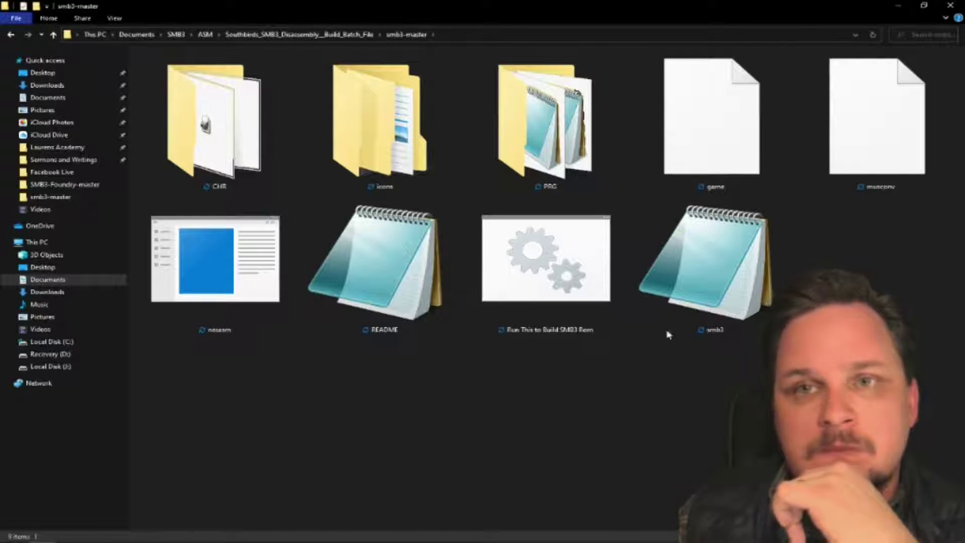
- Look through the chr graphics files in the CHR folder and return to smb3-master
double_click(210, 148)
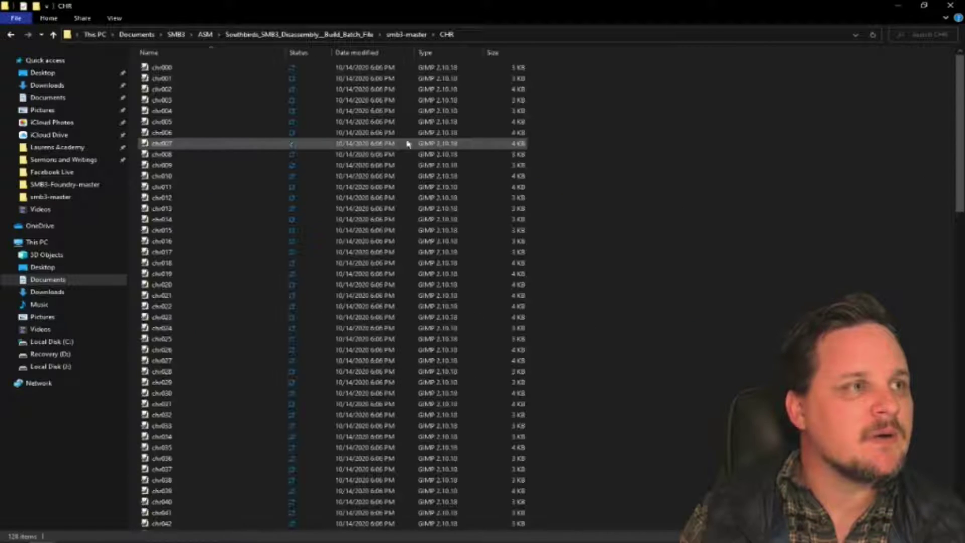
scroll(452, 226, down, 2)
scroll(588, 417, down, 19)
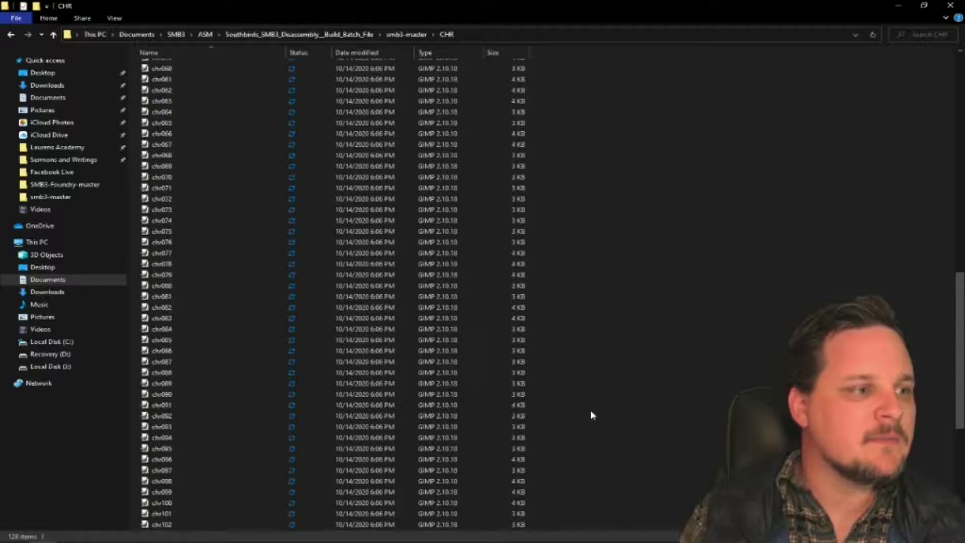
scroll(592, 415, down, 7)
scroll(592, 415, up, 6)
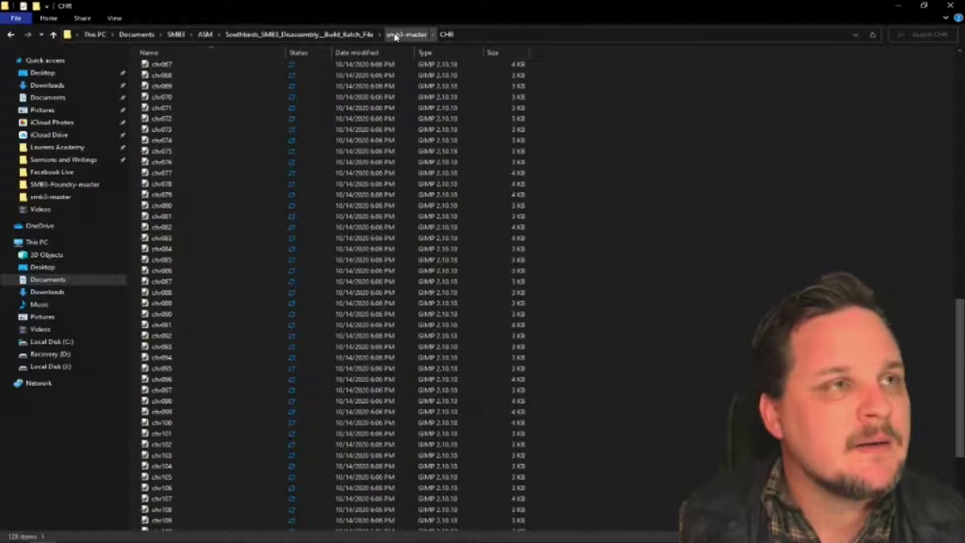
click(395, 35)
- Look inside the icons folder and return to smb3-master
click(397, 130)
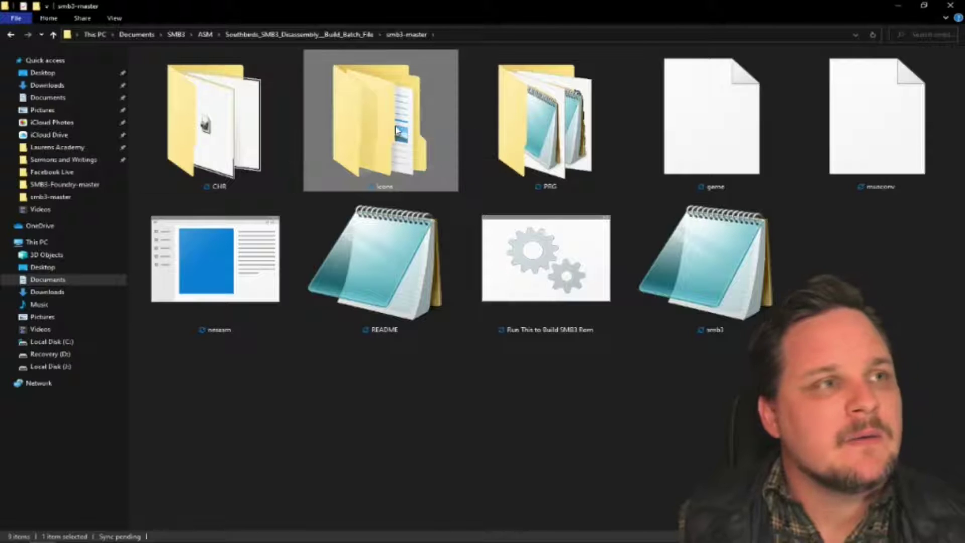
double_click(397, 131)
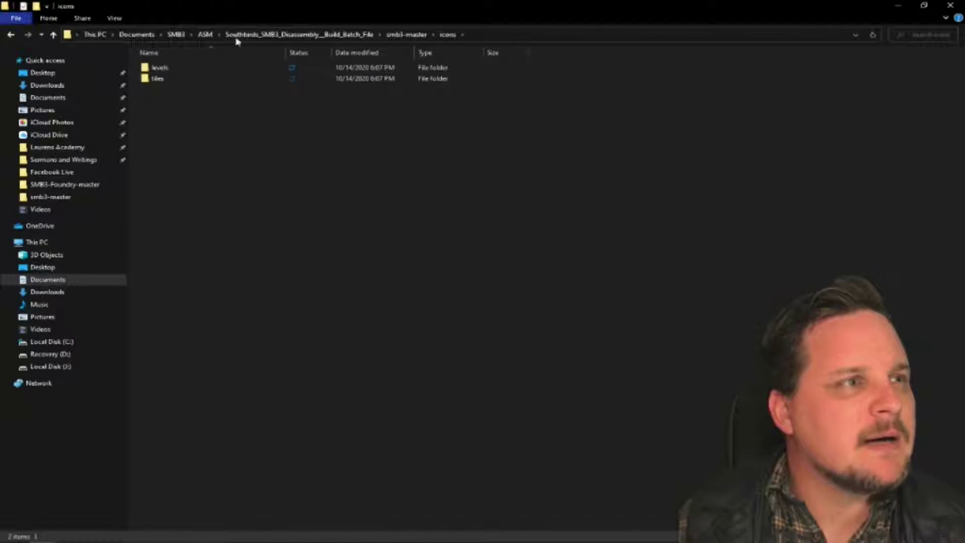
click(406, 35)
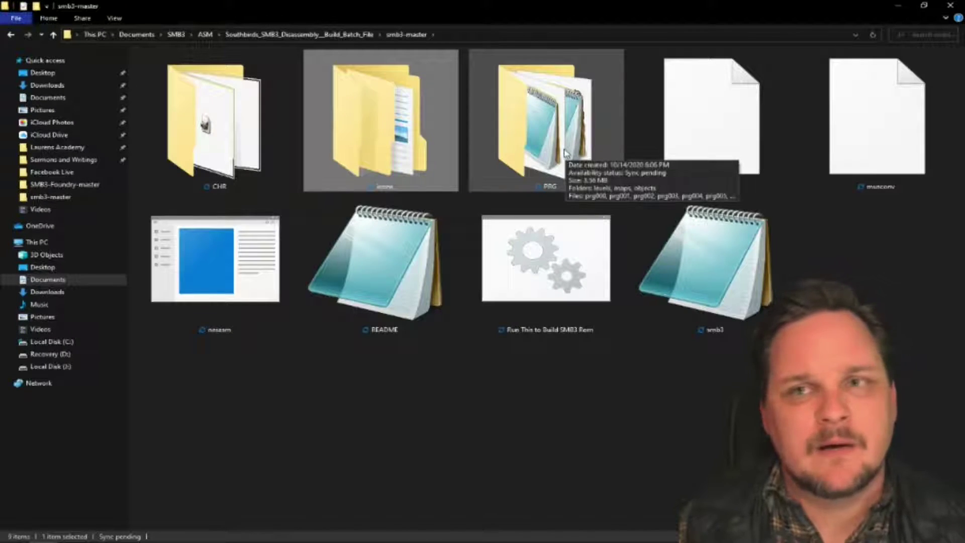
- Open the PRG folder and highlight the assembly files prg000 to prg031 before clearing the selection
double_click(564, 149)
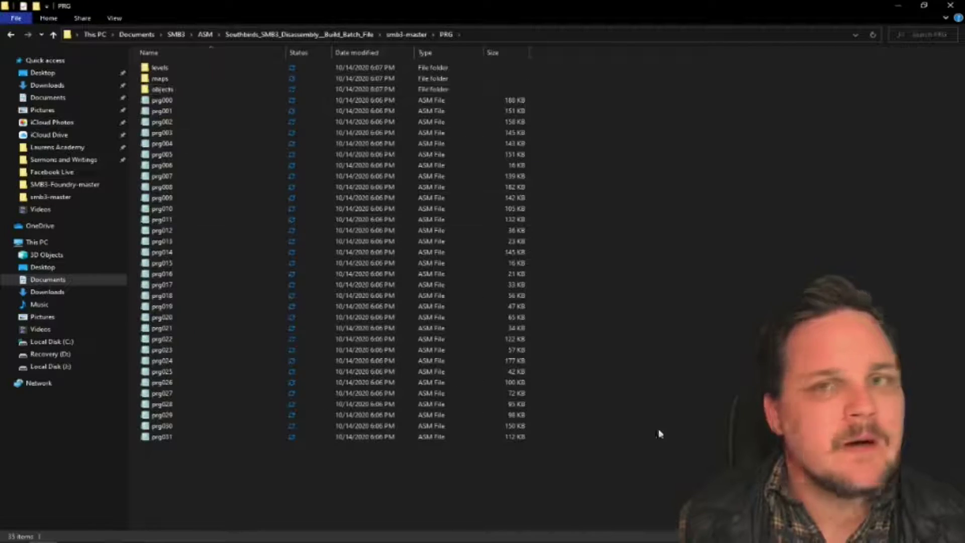
drag(575, 457, 198, 97)
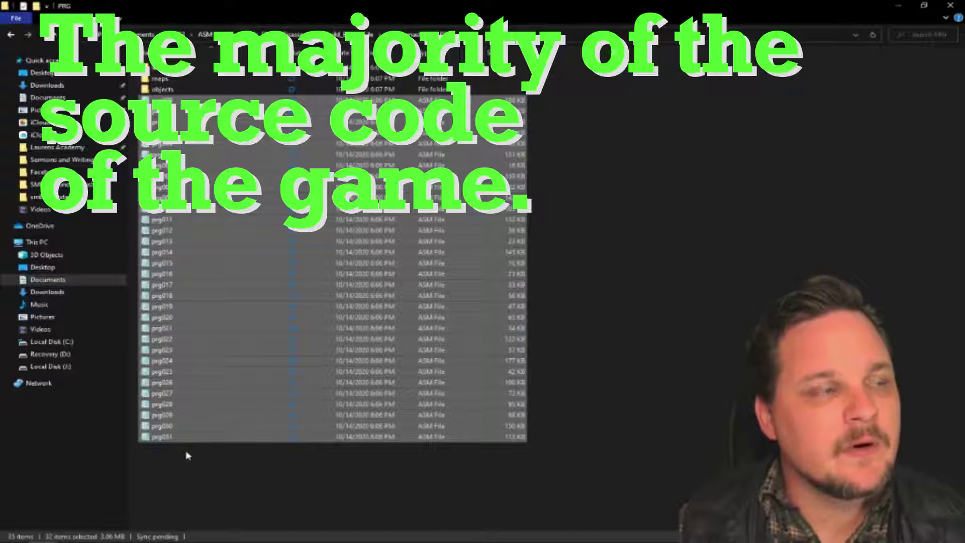
click(685, 390)
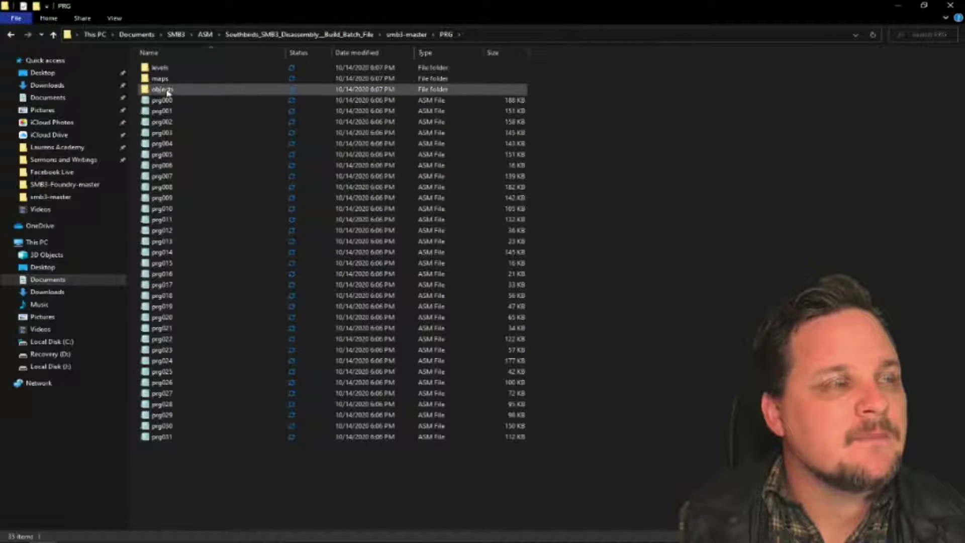
- Look inside the levels, maps and objects subfolders of PRG, returning to PRG after each one
double_click(177, 67)
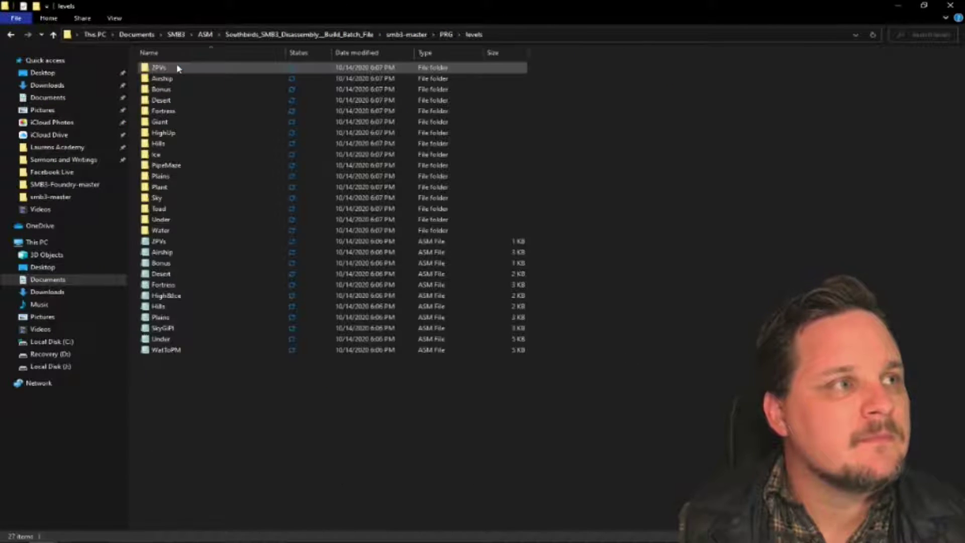
click(446, 34)
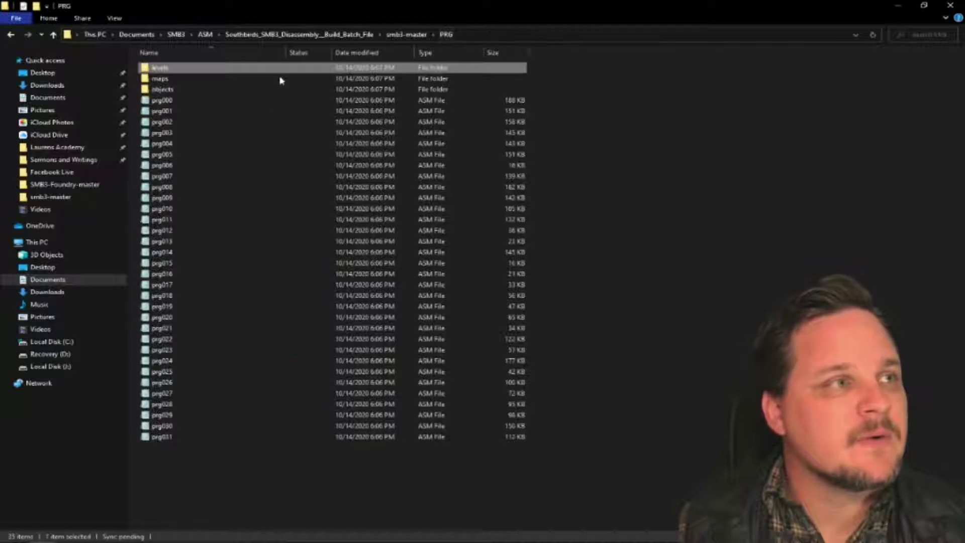
double_click(226, 79)
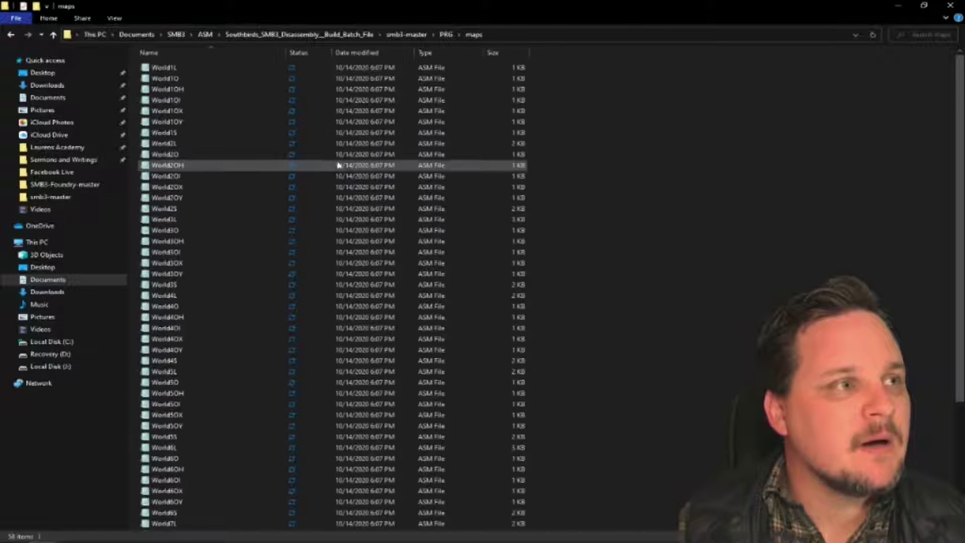
click(446, 34)
click(205, 93)
double_click(205, 94)
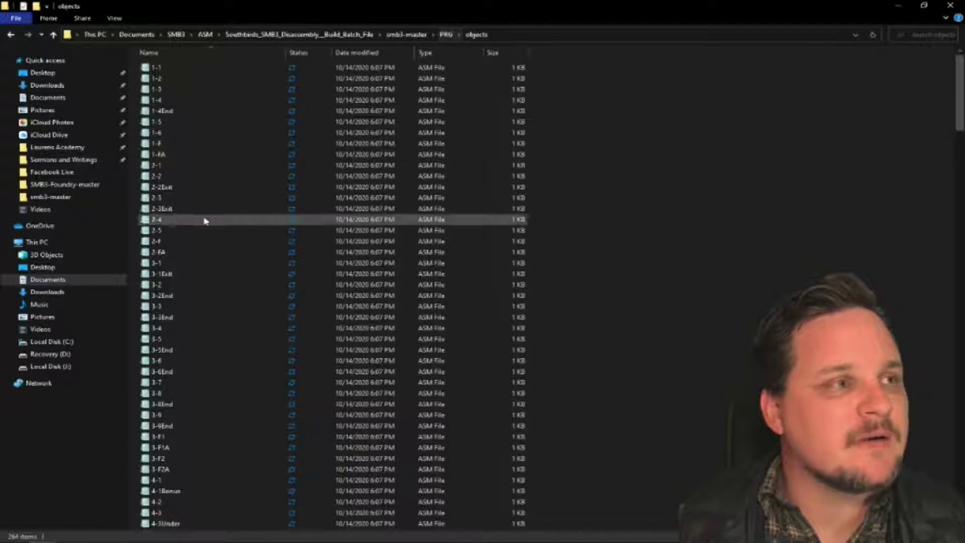
click(446, 34)
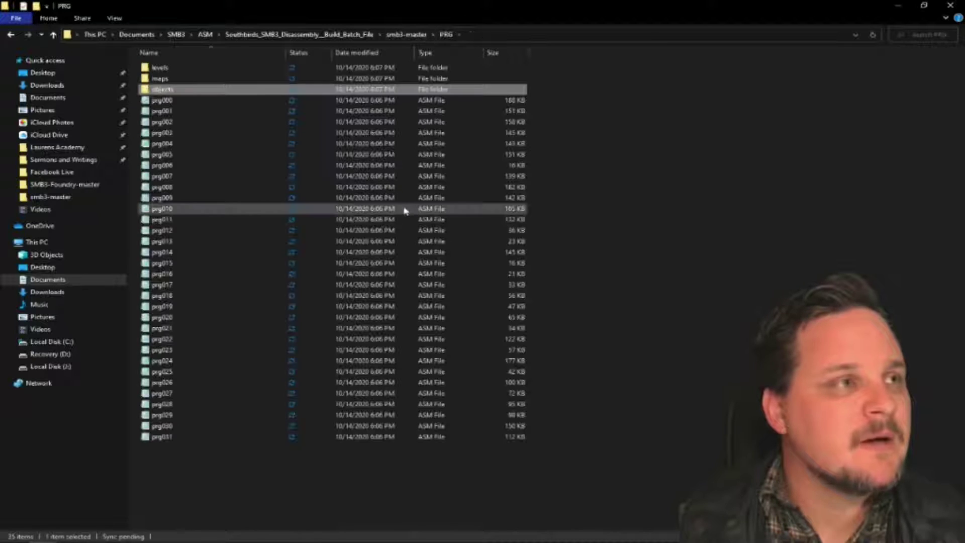
- Highlight the prg000 to prg031 source files once more, clear the selection and return to smb3-master
drag(568, 483, 141, 96)
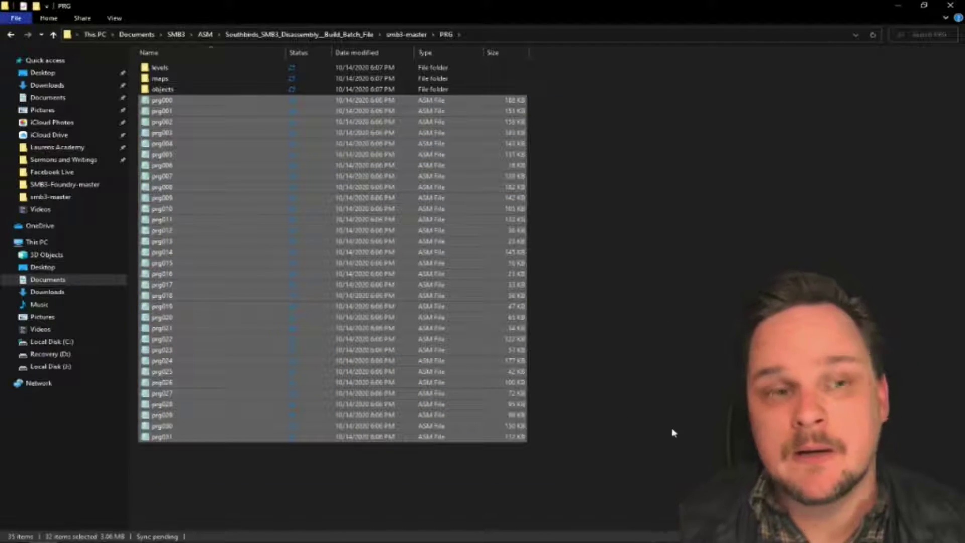
click(607, 352)
click(397, 36)
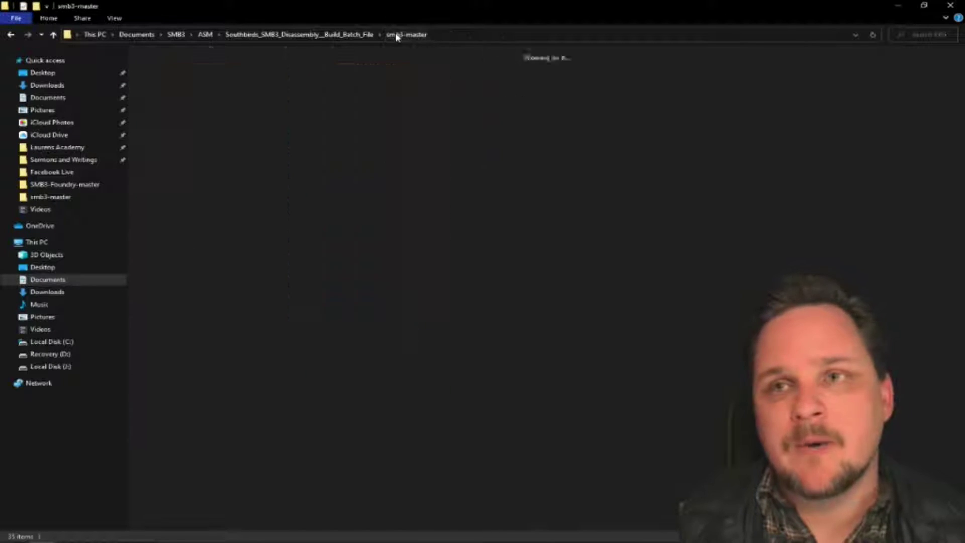
click(346, 394)
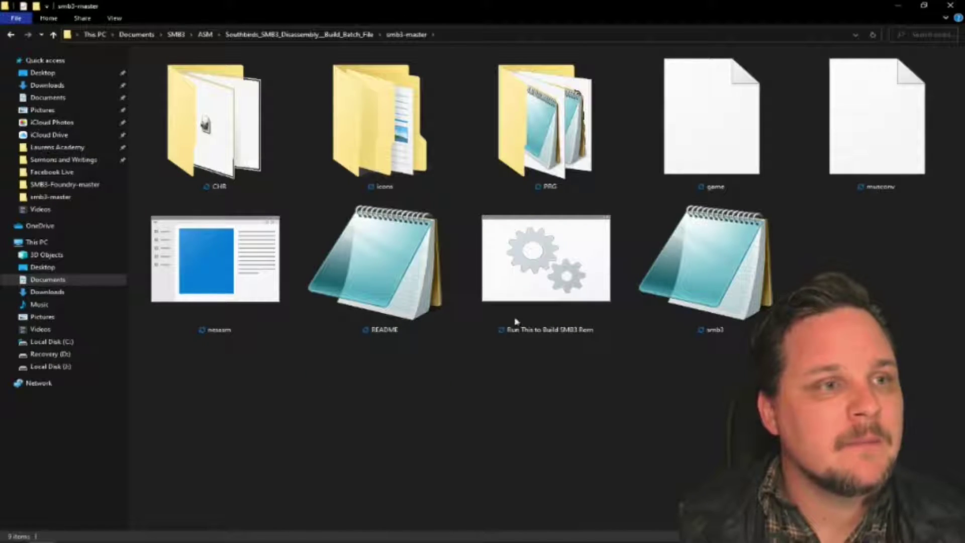
- Run the "Run This to Build SMB3 Rom" batch file, allowing it past the SmartScreen block, and close the console after assembly
double_click(550, 275)
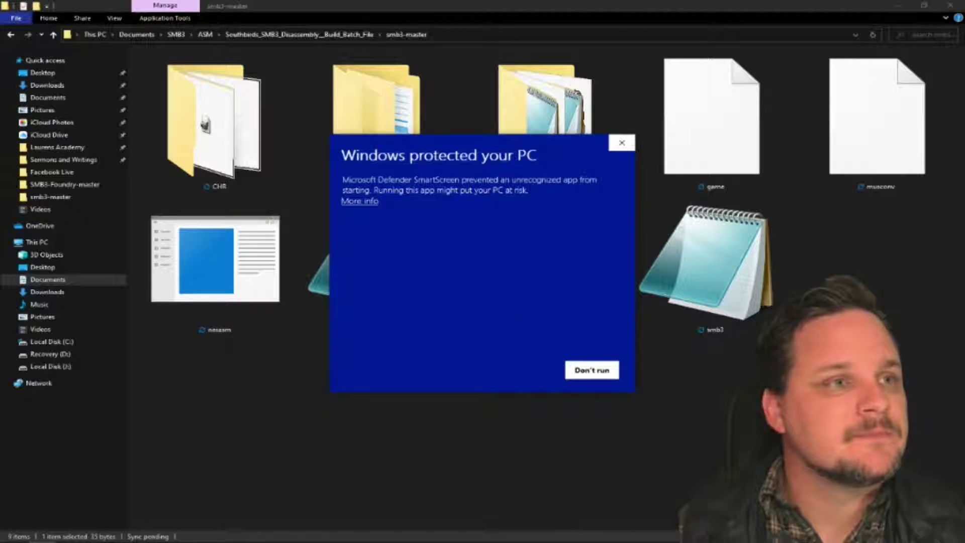
click(368, 202)
click(522, 370)
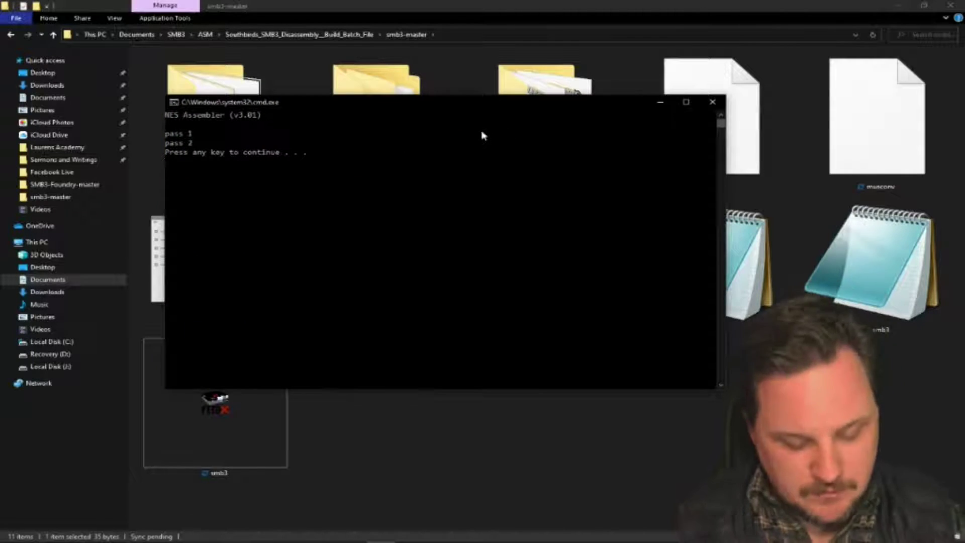
key(Return)
click(569, 426)
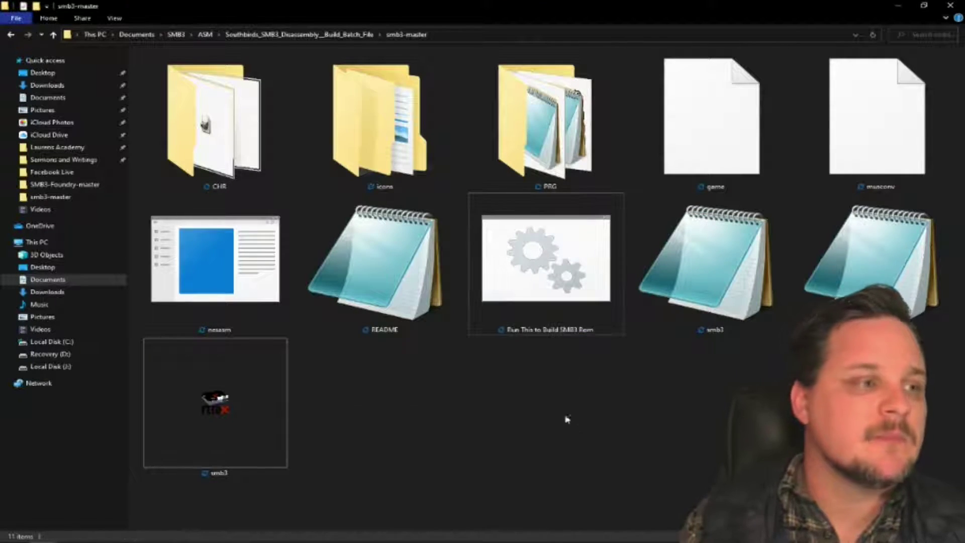
- Launch the newly built smb3 ROM in the FCEUX emulator and reposition the emulator window
double_click(259, 404)
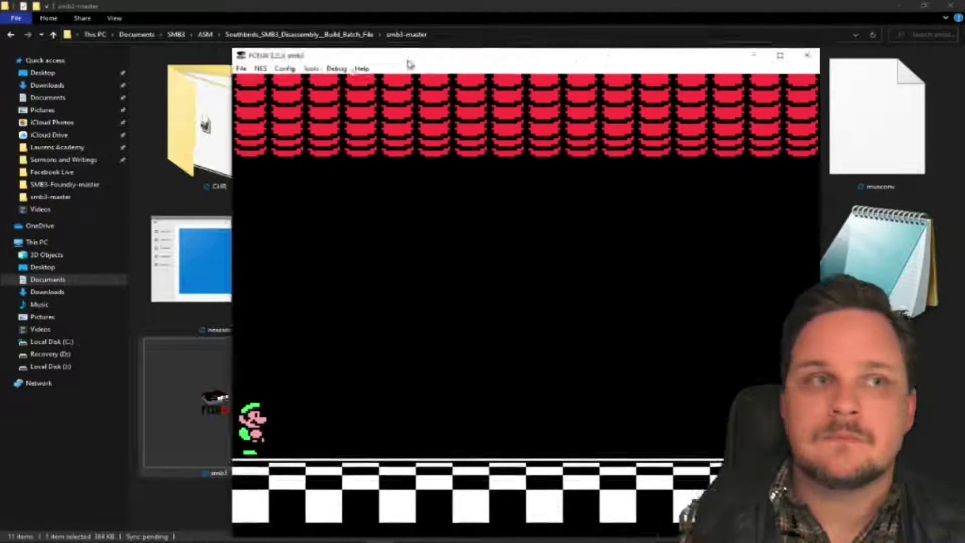
drag(408, 61, 327, 52)
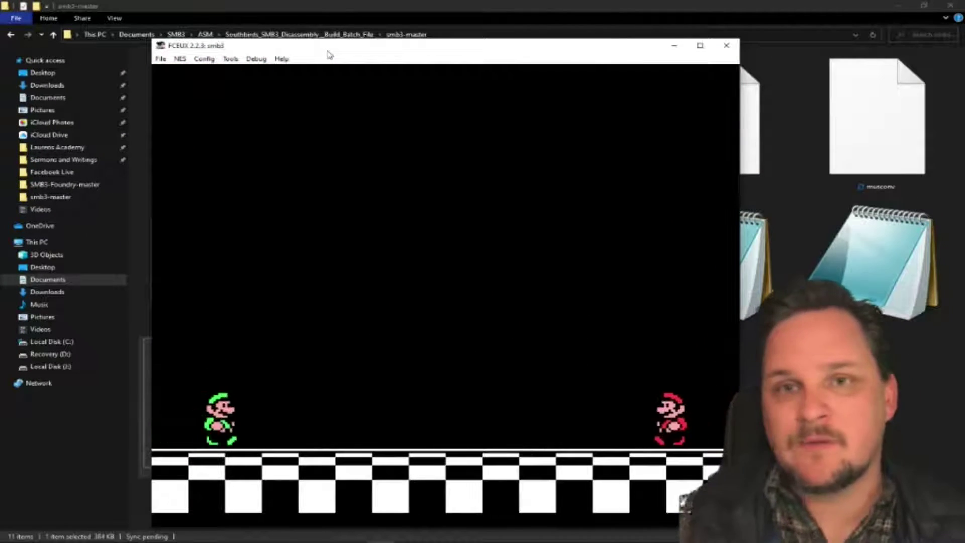
- Start a one-player game from the title screen and enter level 1 on the World 1 map
key(Return)
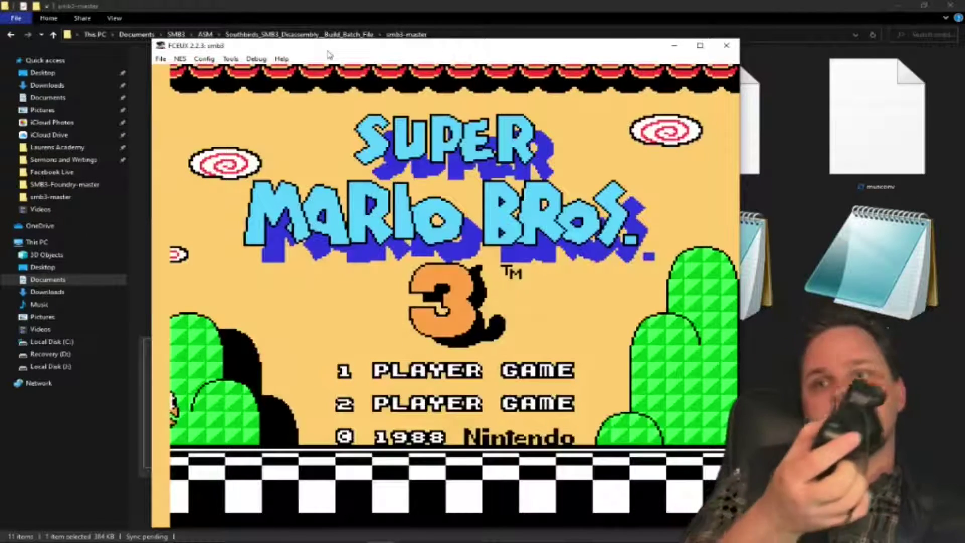
key(Return)
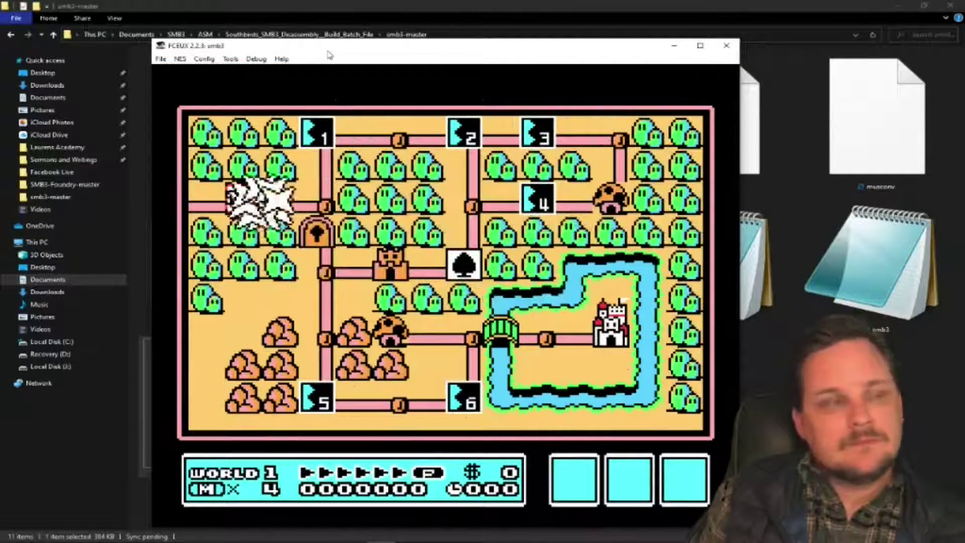
key(Up)
key(f)
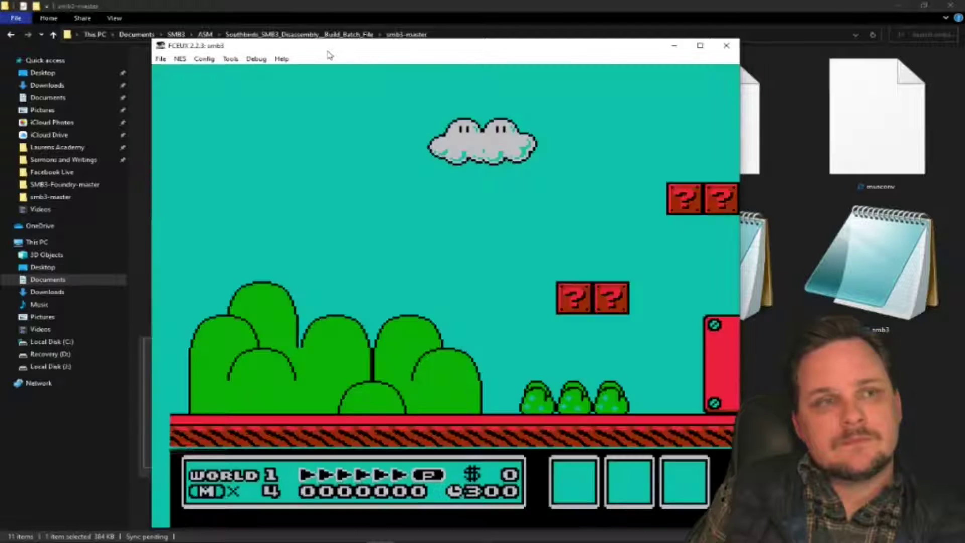
- Play through the opening stretch of World 1 level 1, past the first pipe, and close the emulator
key(Right)
key(f)
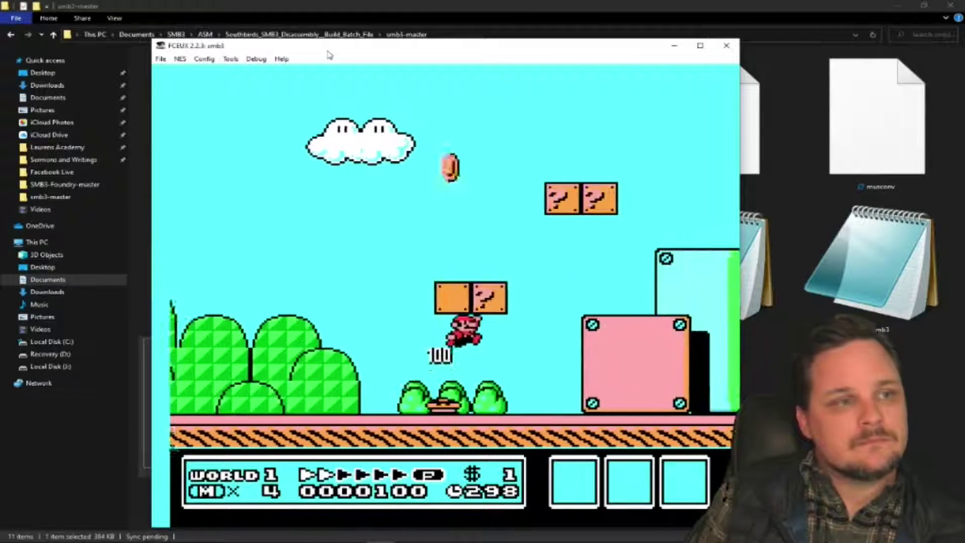
key(Right)
key(f)
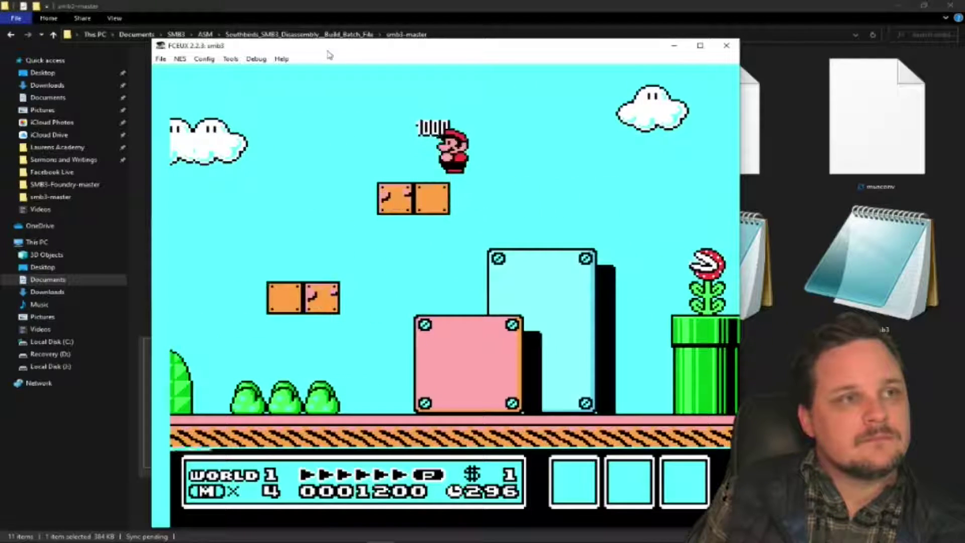
key(Right)
key(f)
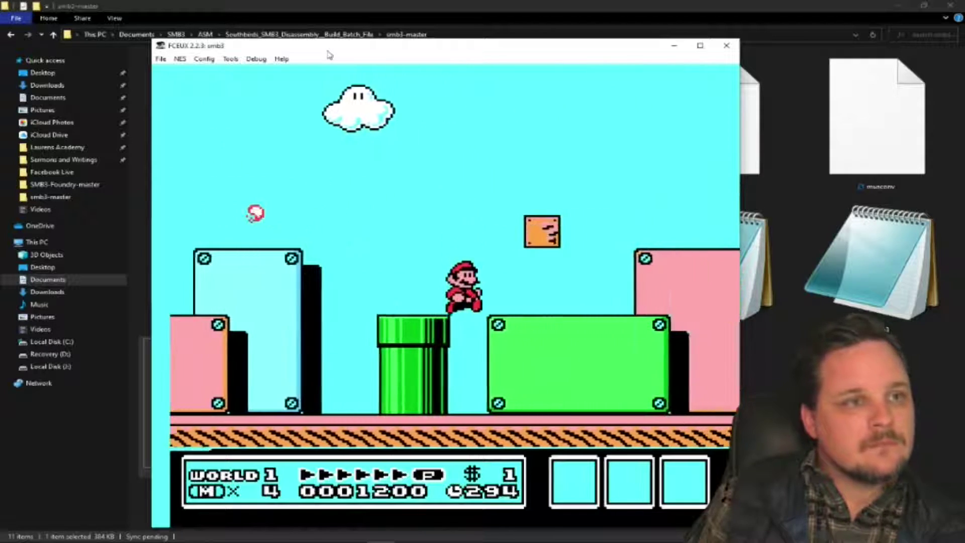
key(Right)
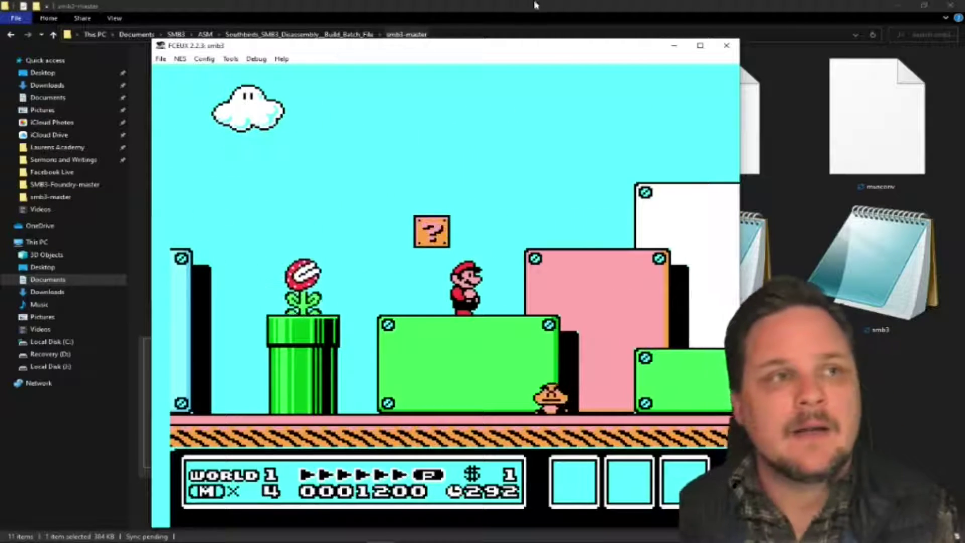
click(726, 45)
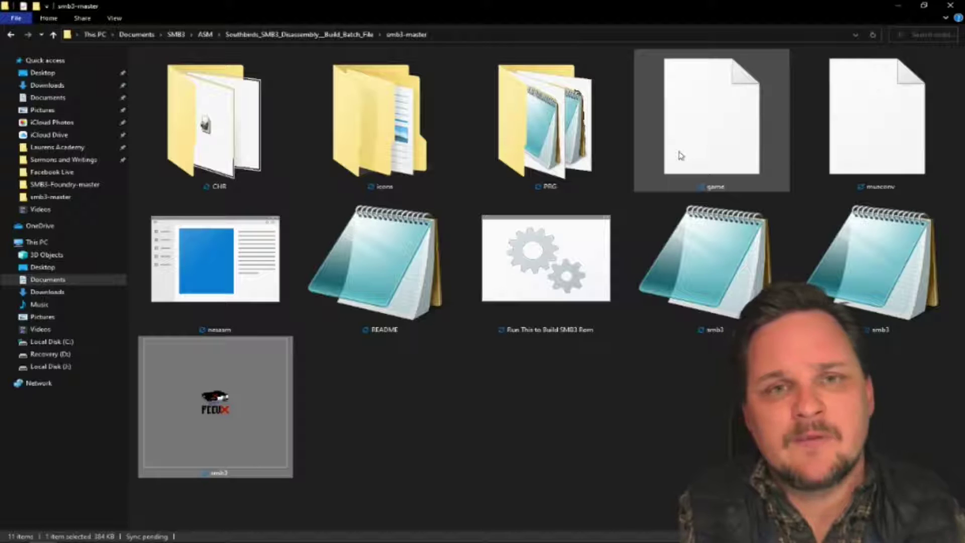
- Open the "Run This to Build SMB3 Rom" batch script in Notepad, highlight smb3.asm in its assembler command, and close it
right_click(599, 240)
click(623, 254)
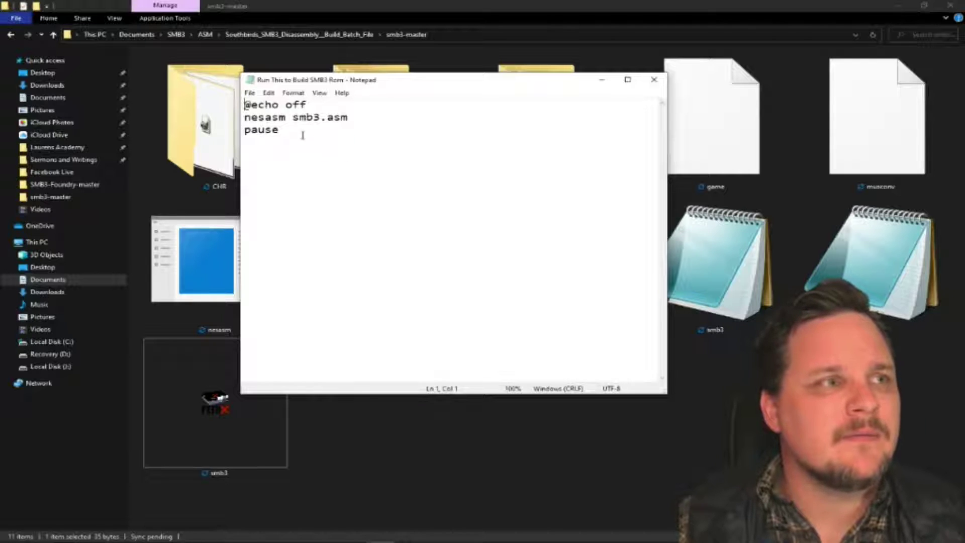
drag(295, 117, 361, 114)
click(370, 114)
click(318, 133)
click(654, 81)
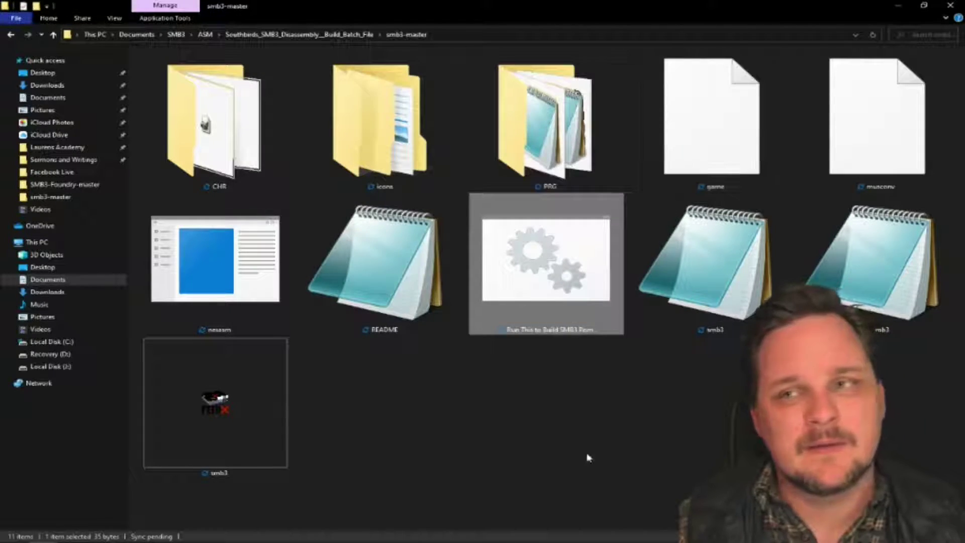
click(574, 446)
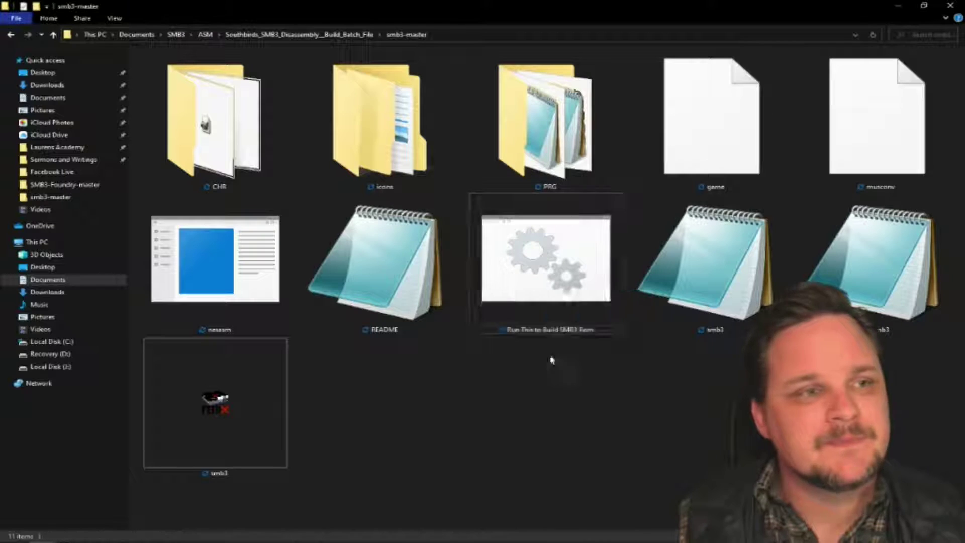
click(262, 405)
click(320, 405)
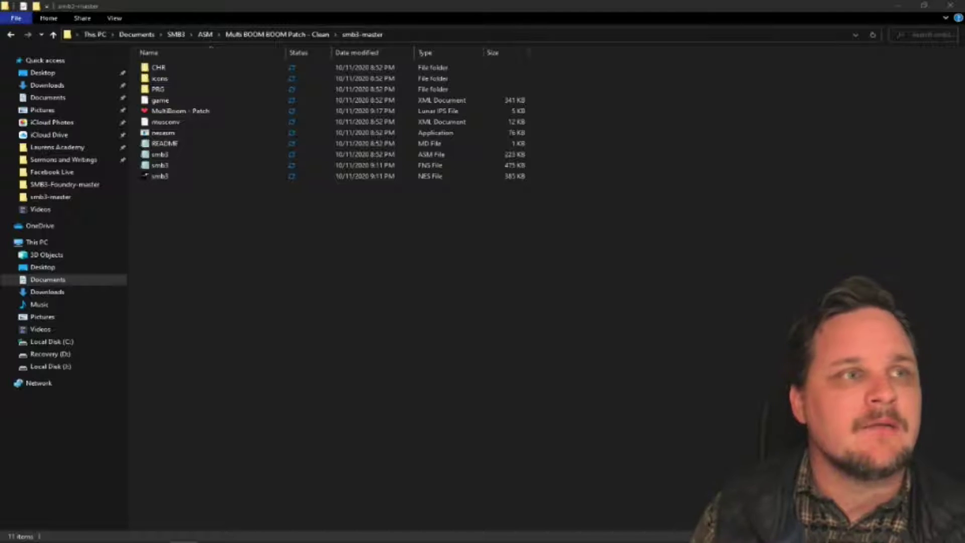
- Open the "MultiBoom - Patch" IPS file and browse to smb3-master inside Southbirds_SMB3_Disassembly__Build_Batch_File to choose the ROM
click(169, 116)
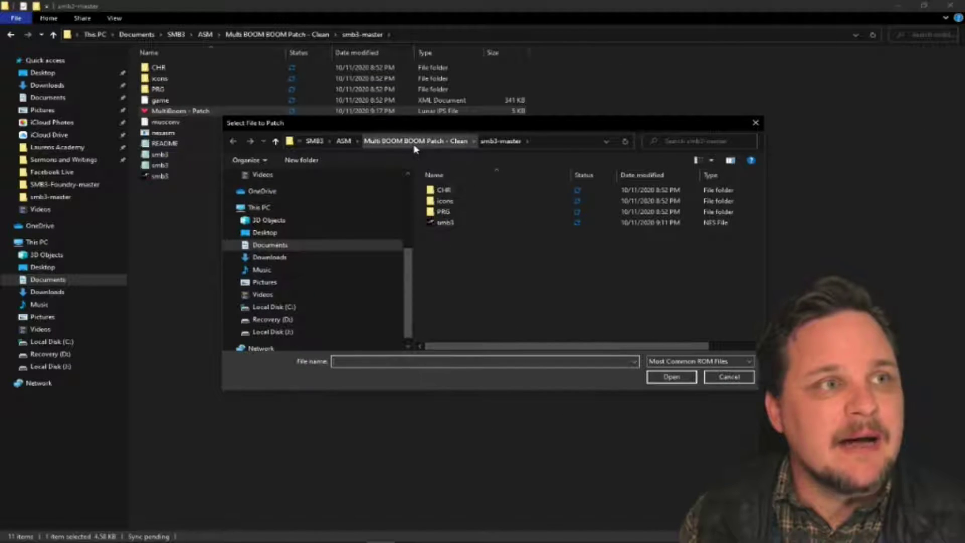
click(415, 143)
click(426, 141)
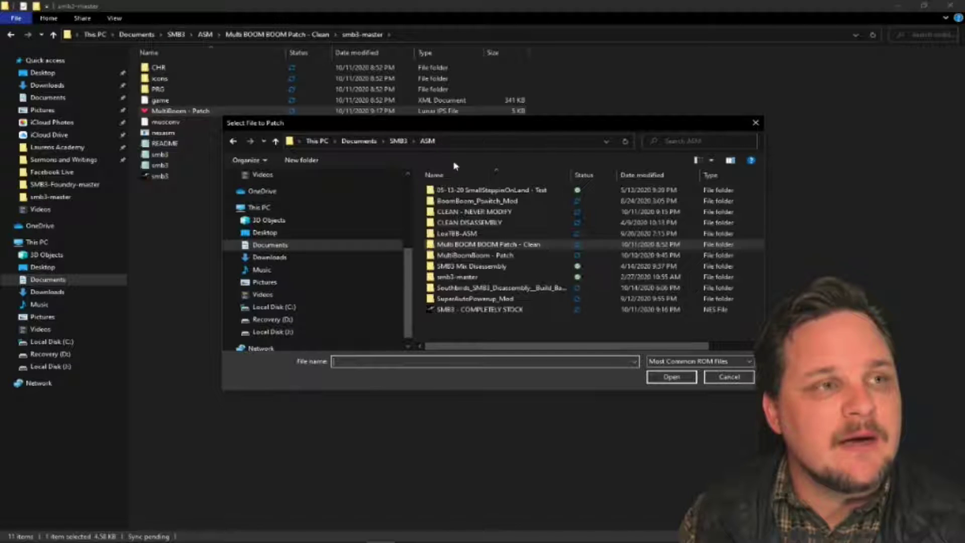
double_click(503, 288)
double_click(447, 191)
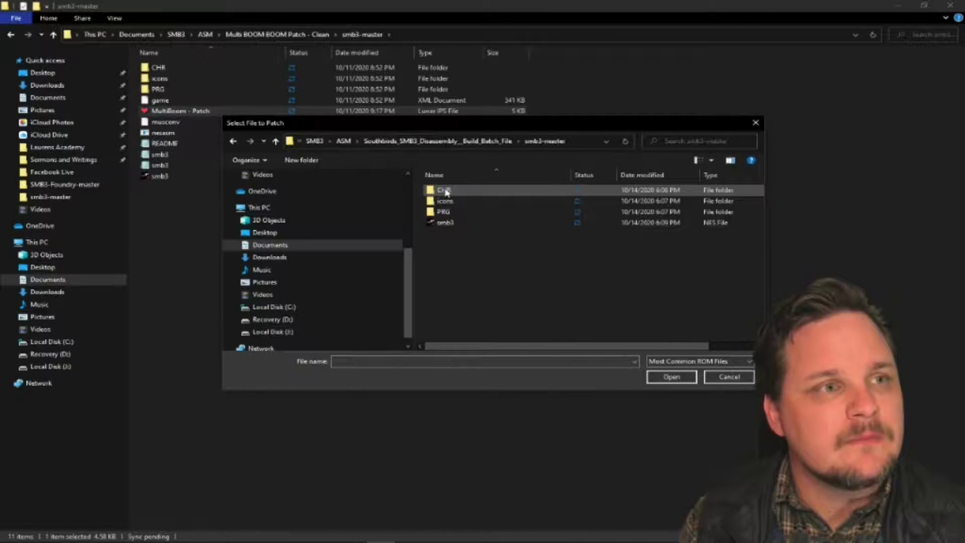
- Duplicate the smb3 NES ROM within the disassembly's smb3-master folder
click(451, 225)
right_click(451, 224)
key(Escape)
right_click(475, 282)
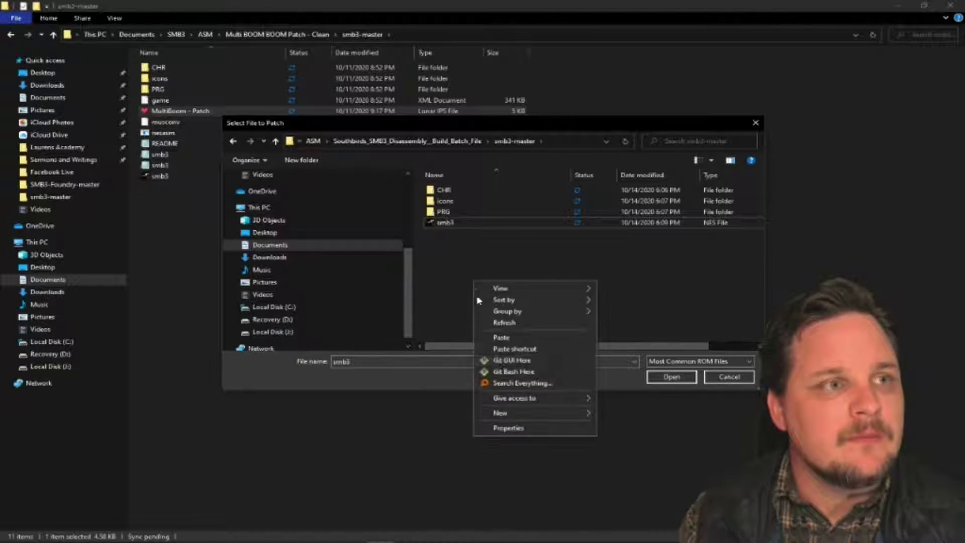
click(501, 337)
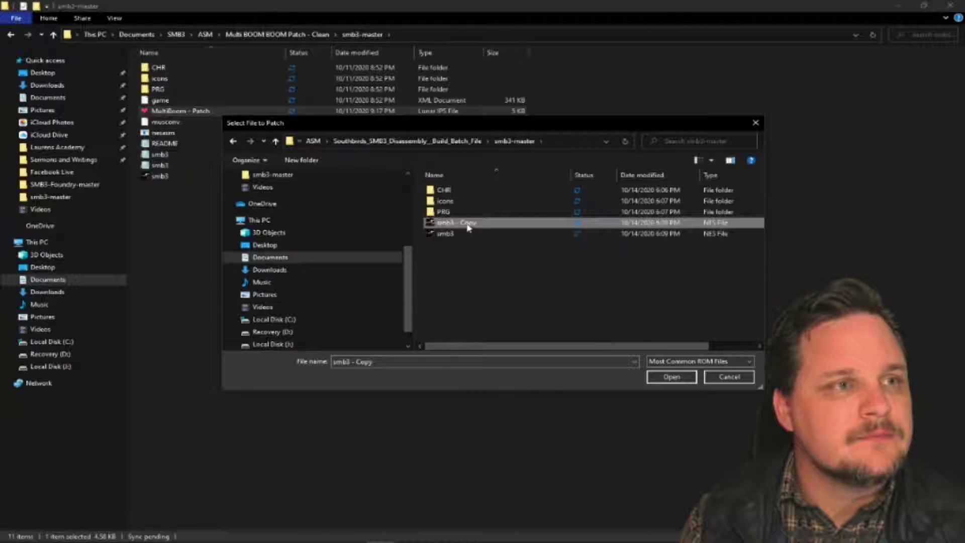
- Rename the copied ROM to "smb3 - boomboom applied"
right_click(468, 227)
click(529, 387)
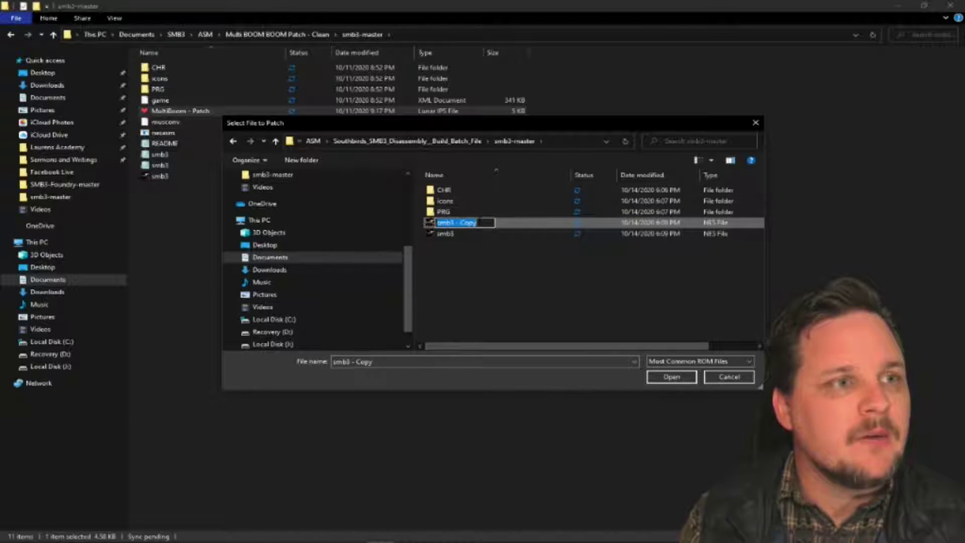
click(479, 222)
key(BackSpace)
key(BackSpace)
key(BackSpace)
key(BackSpace)
text(boomboom applied)
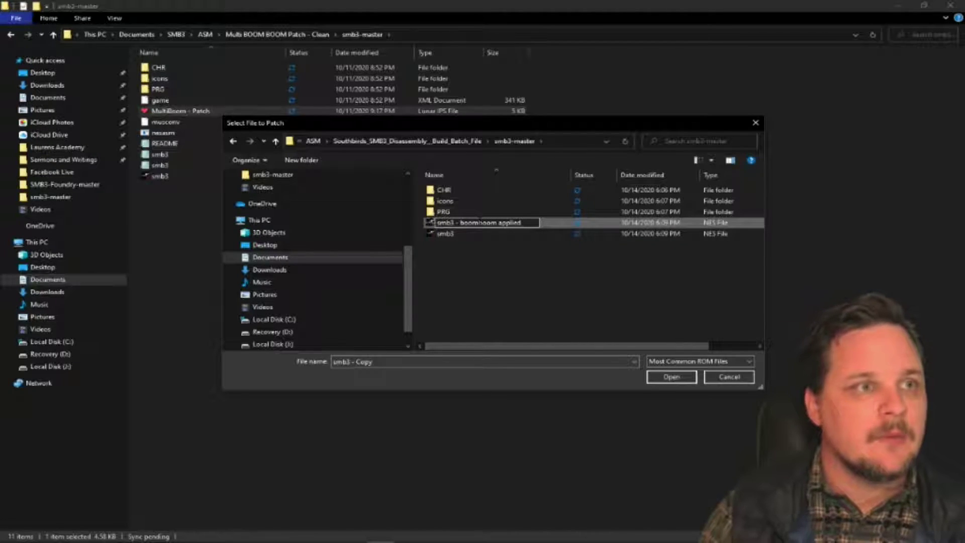
key(Return)
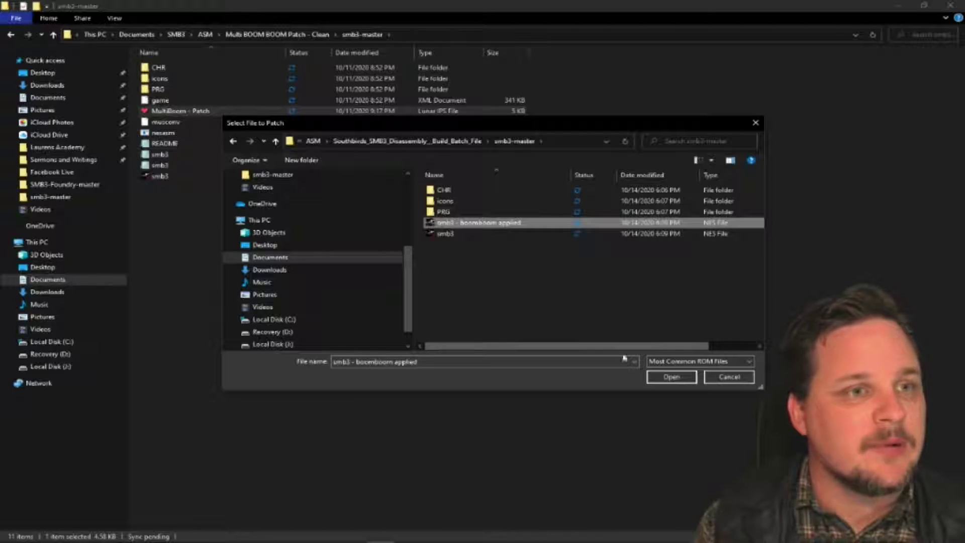
- Apply the MultiBoom patch to "smb3 - boomboom applied" and dismiss the completion message
click(673, 375)
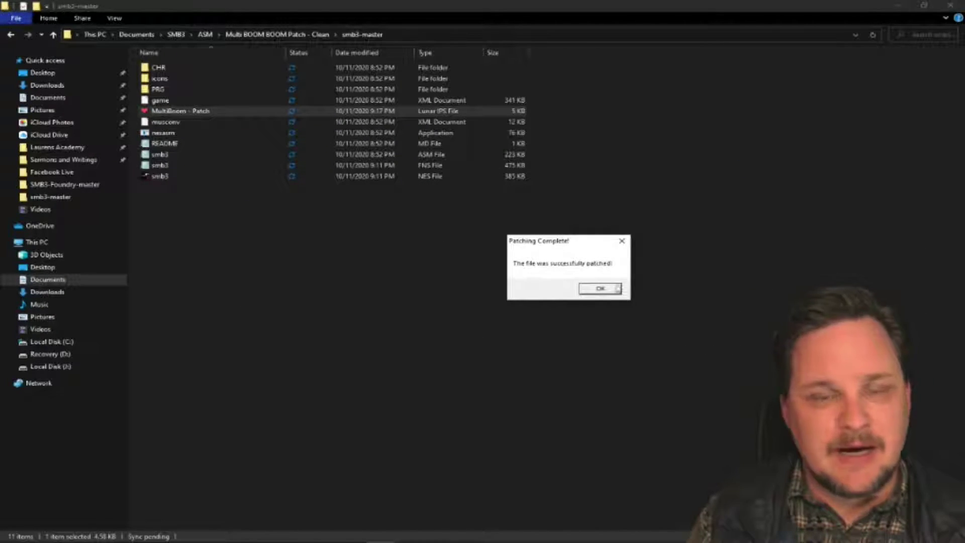
click(600, 290)
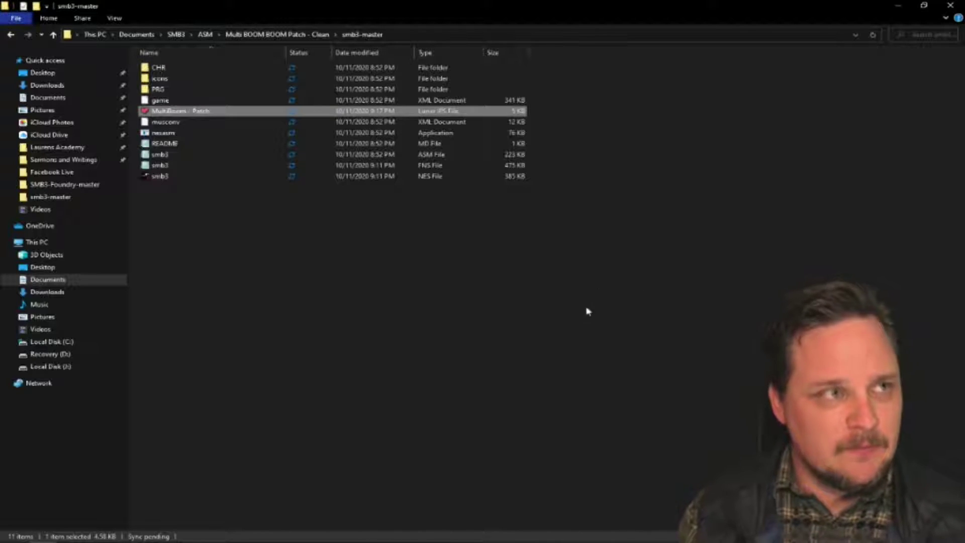
click(543, 291)
- Go to the SMB3-Foundry-master folder and launch the smb3-foundry Python file
click(237, 35)
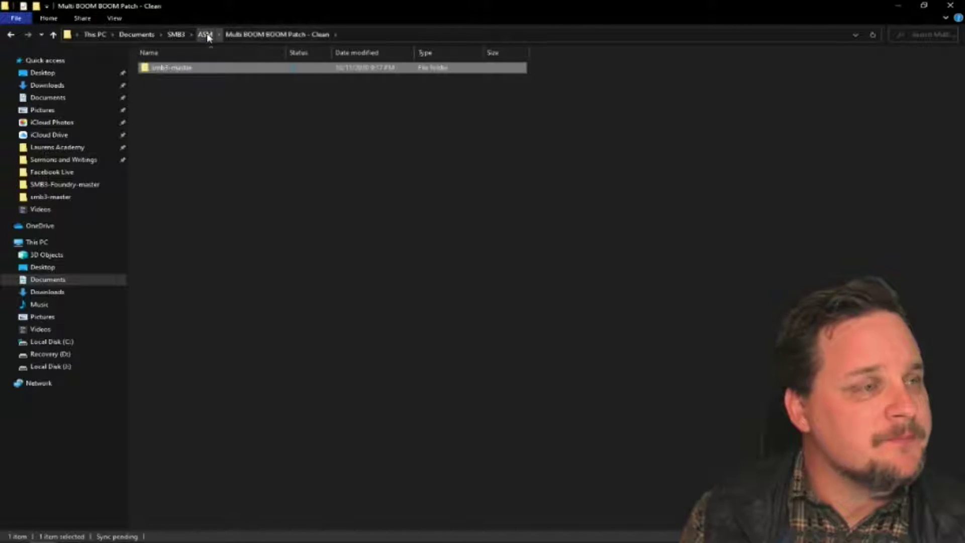
click(73, 184)
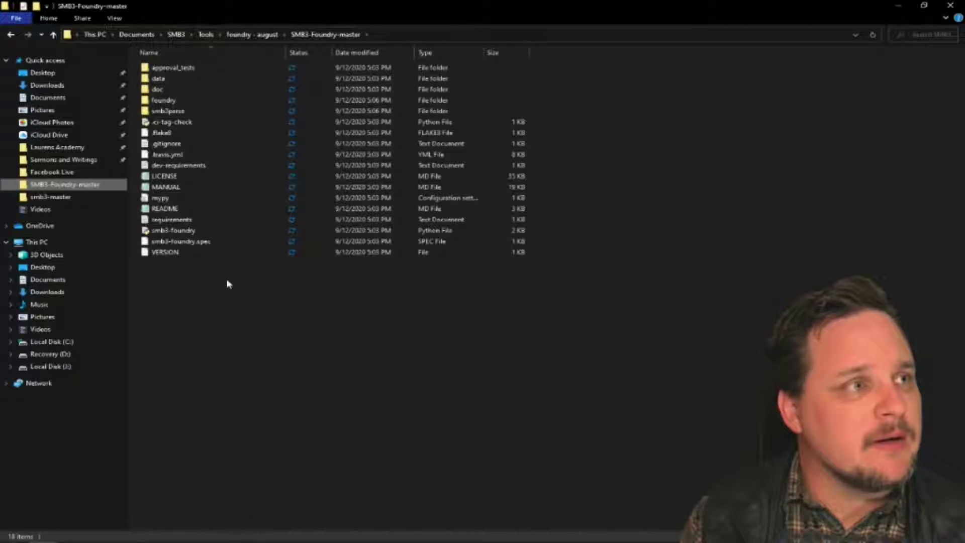
double_click(192, 232)
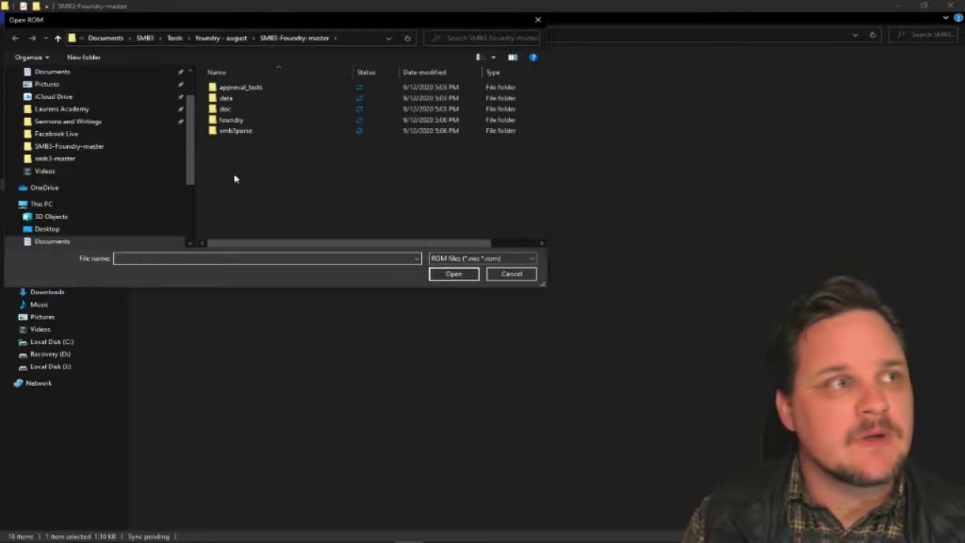
- Open the "smb3 - boomboom applied" ROM from the Southbirds disassembly's smb3-master folder under SMB3 > ASM
click(146, 37)
double_click(232, 111)
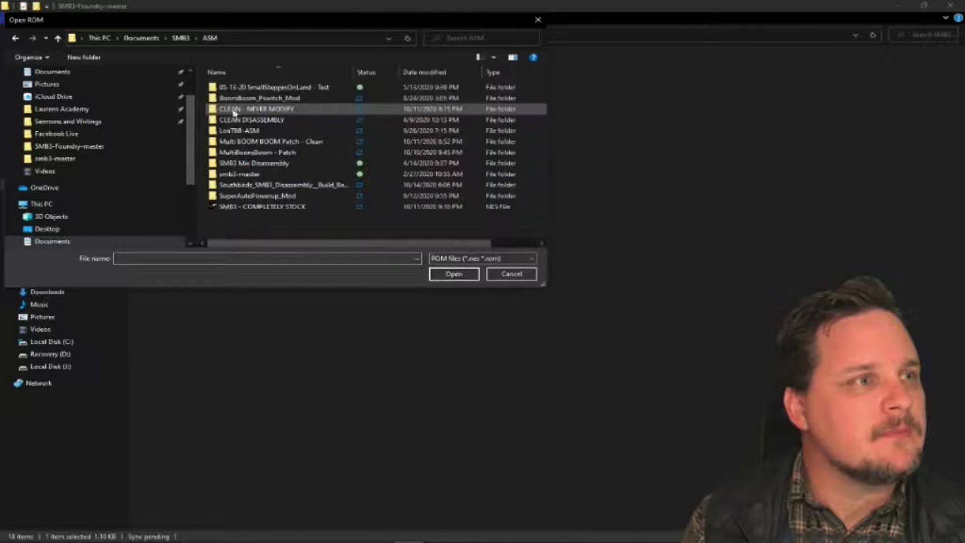
double_click(293, 187)
double_click(238, 88)
click(276, 119)
click(465, 277)
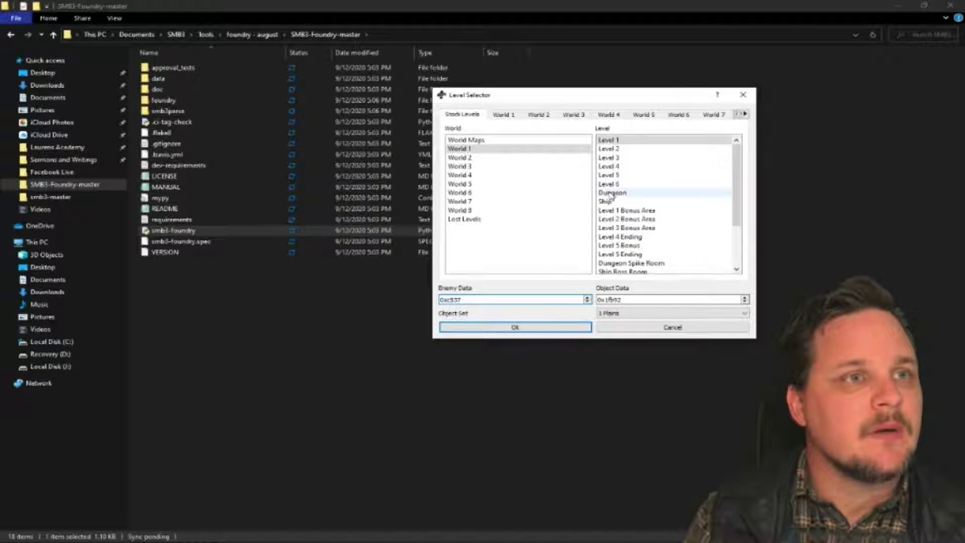
- Load the World 2 Dungeon from the stock levels and maximize the level editor window
click(486, 158)
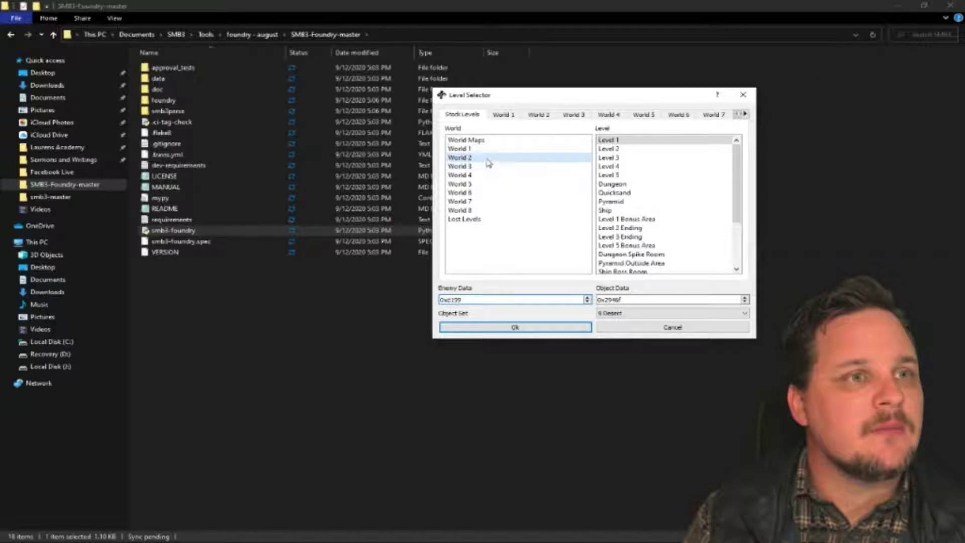
click(612, 184)
click(530, 327)
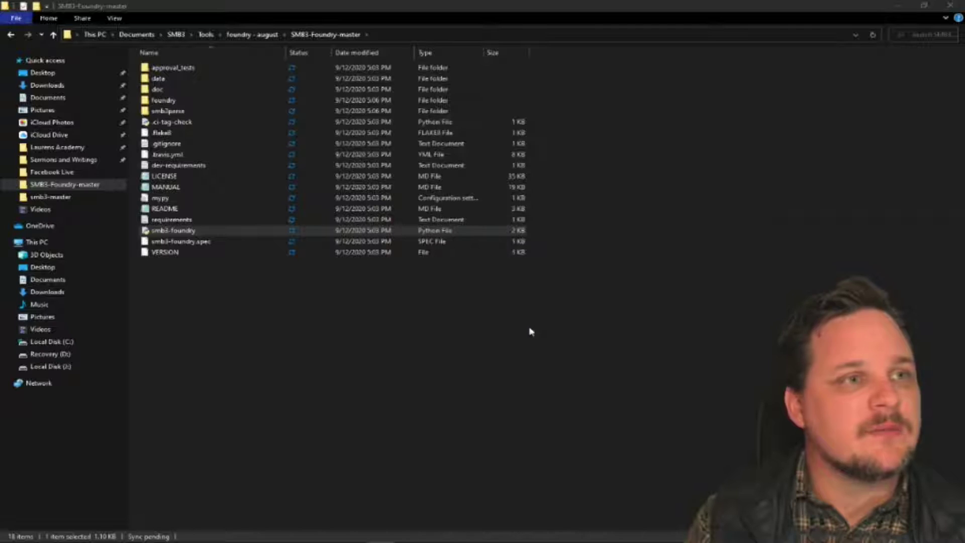
key(alt+Tab)
key(super+Up)
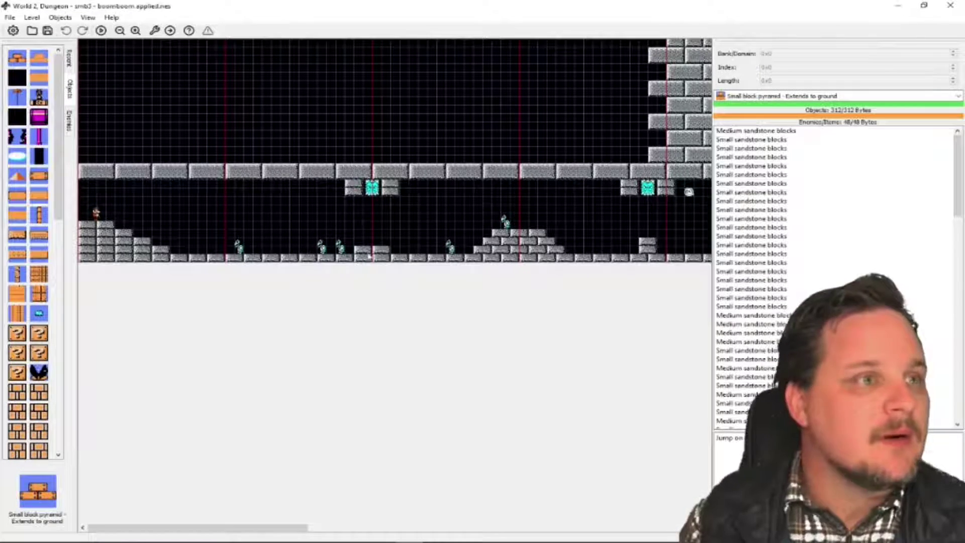
- Show the enemy palette and delete the first three Dry Bones and the first Thwomp from the dungeon
click(71, 120)
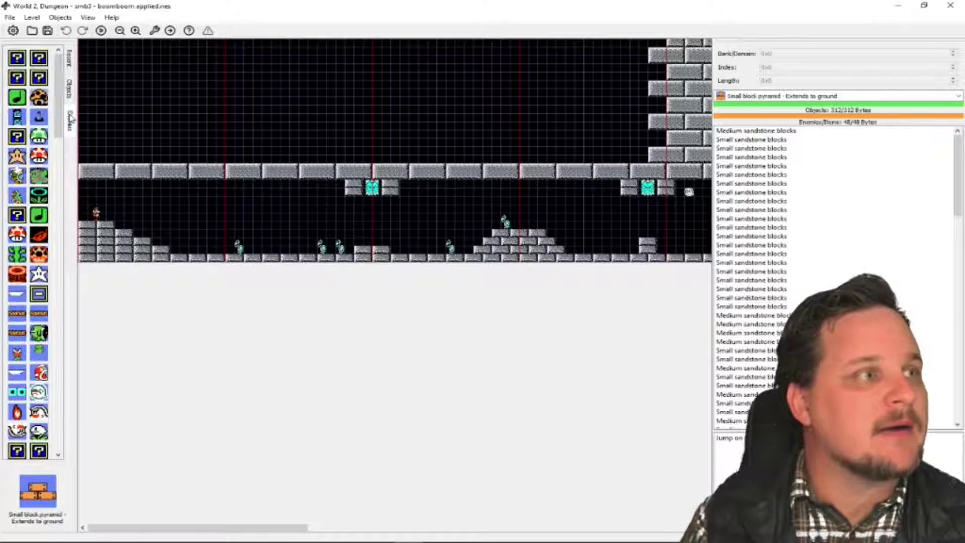
click(239, 252)
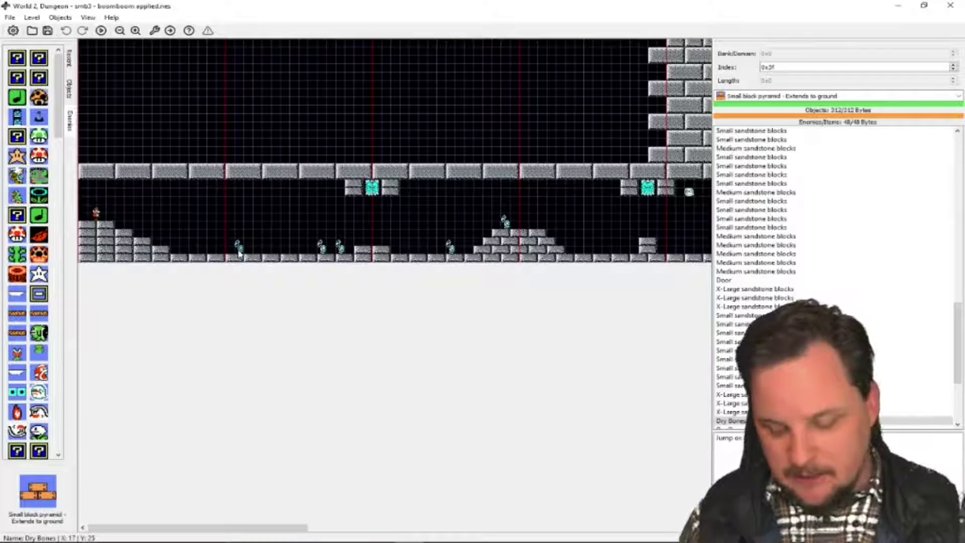
key(Delete)
click(322, 249)
key(Delete)
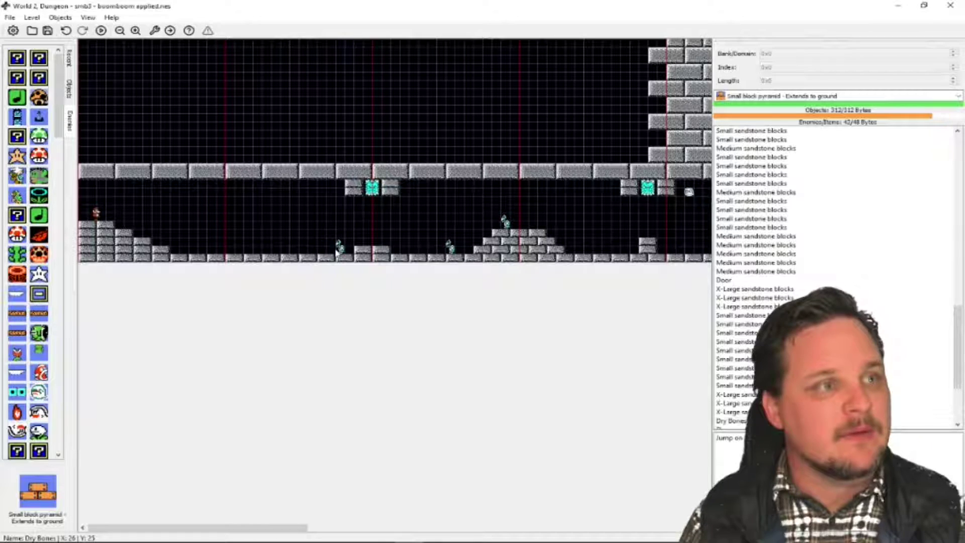
click(339, 249)
key(Delete)
click(371, 188)
key(Delete)
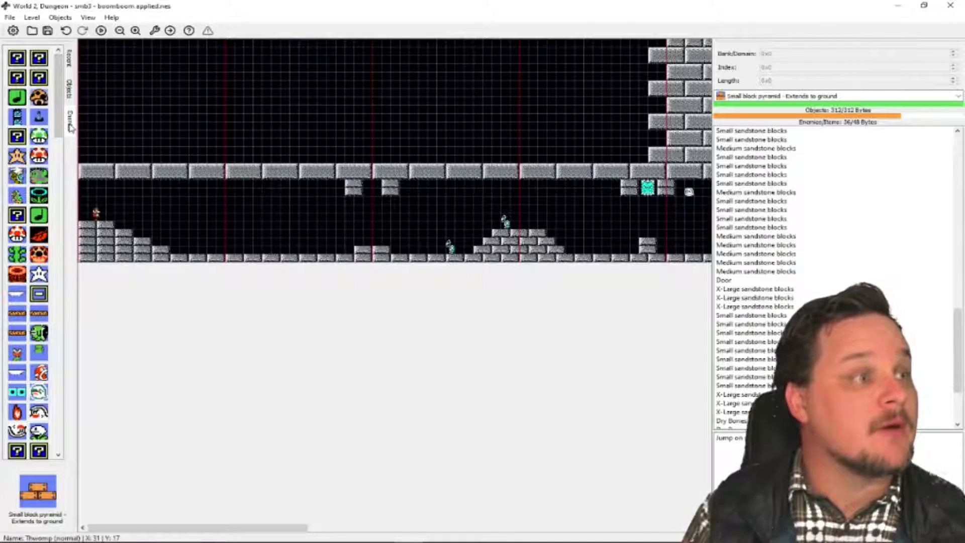
- Place two Stray Leaf items, one above the other, over Mario's starting position in the dungeon
drag(61, 125, 61, 221)
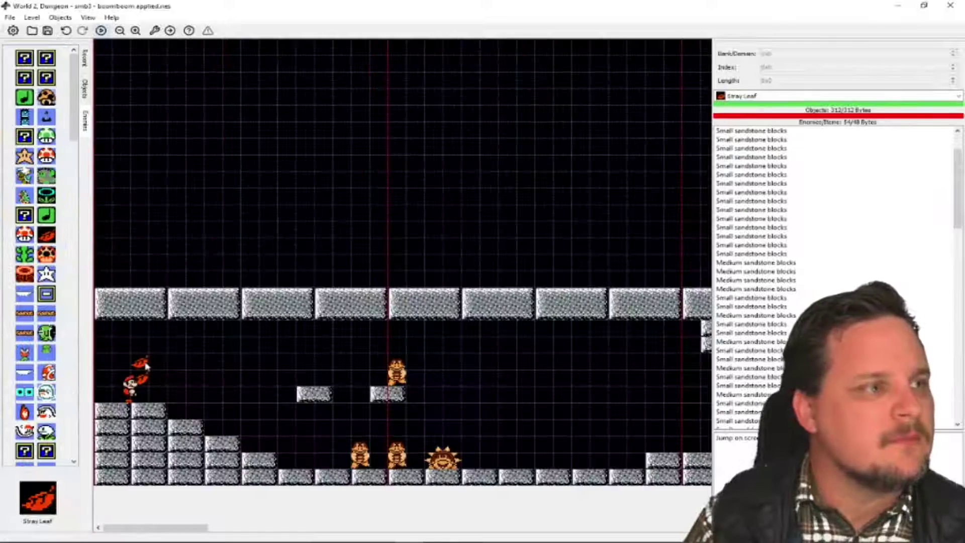
click(145, 365)
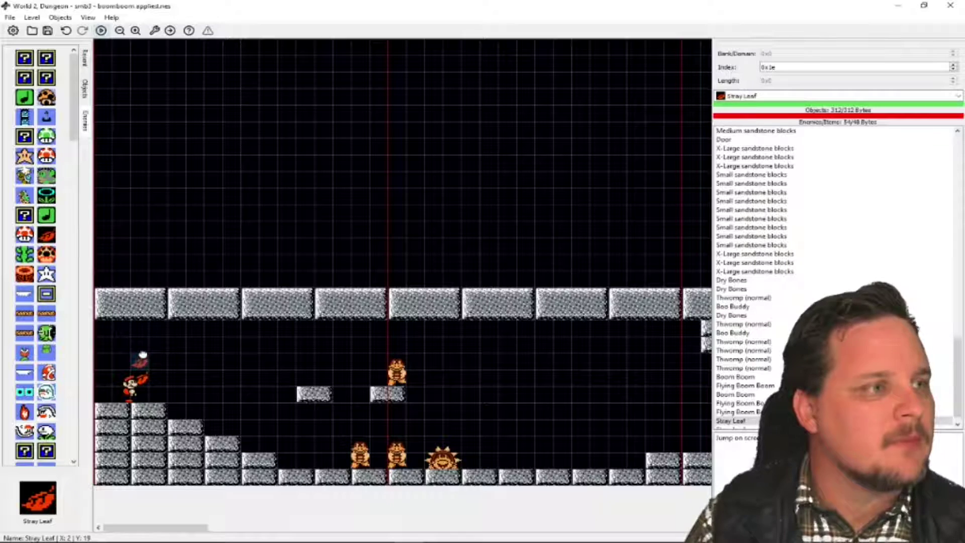
drag(143, 355, 141, 366)
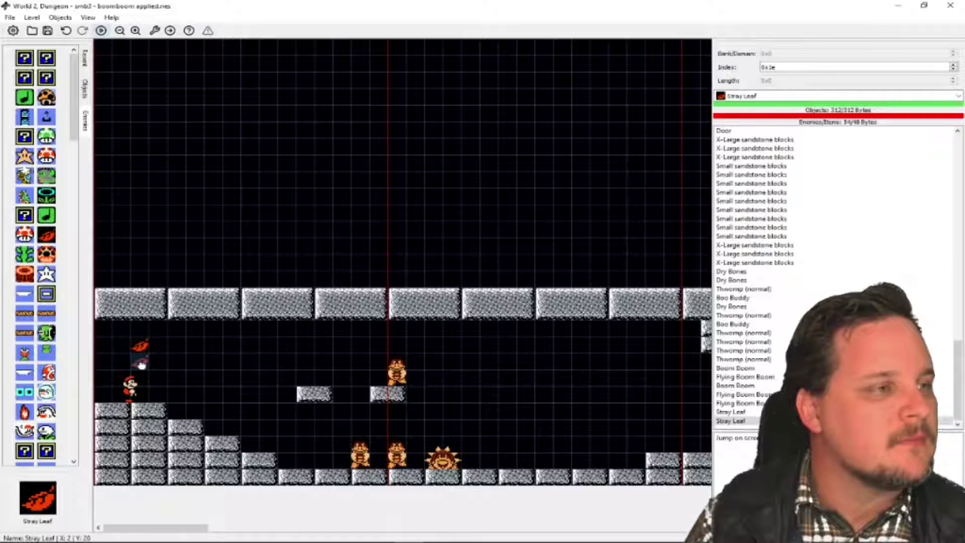
- Remove the surplus Boom Boom and stand the two remaining flying ones on adjoining small floating blocks
drag(360, 460, 302, 376)
drag(387, 394, 355, 385)
click(387, 380)
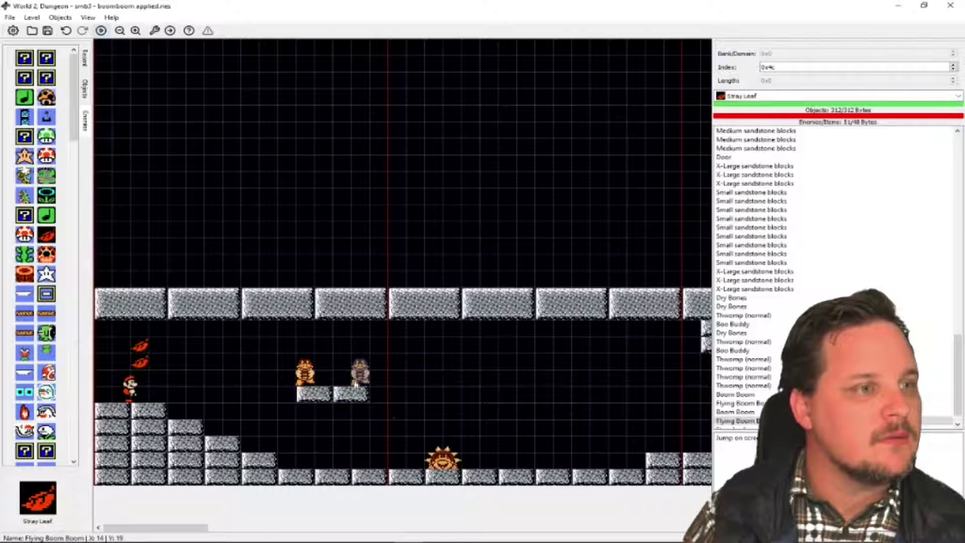
- Move the ground Boom Boom beneath the floating blocks to X 12, Y 24, and raise the second block with its Flying Boom Boom to Y 17
drag(441, 465, 320, 457)
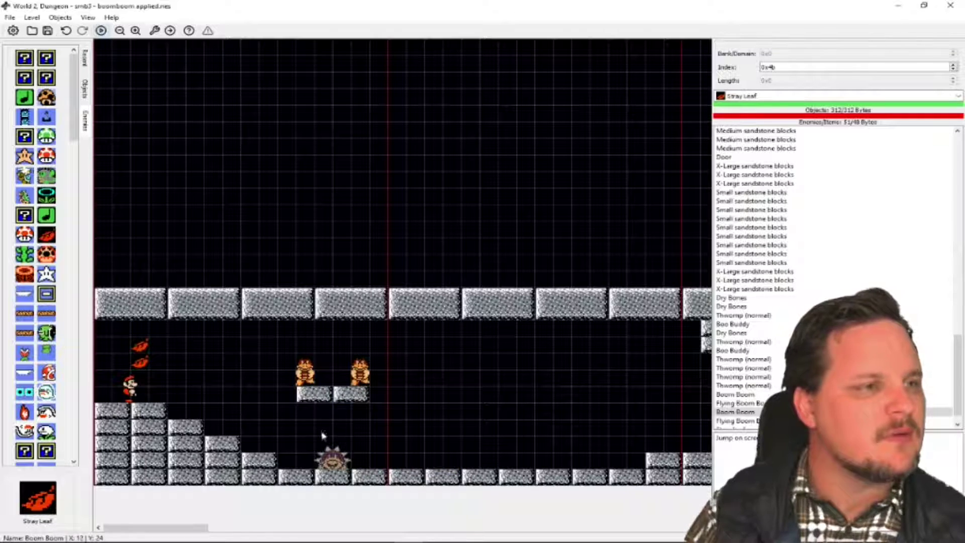
drag(352, 394, 358, 338)
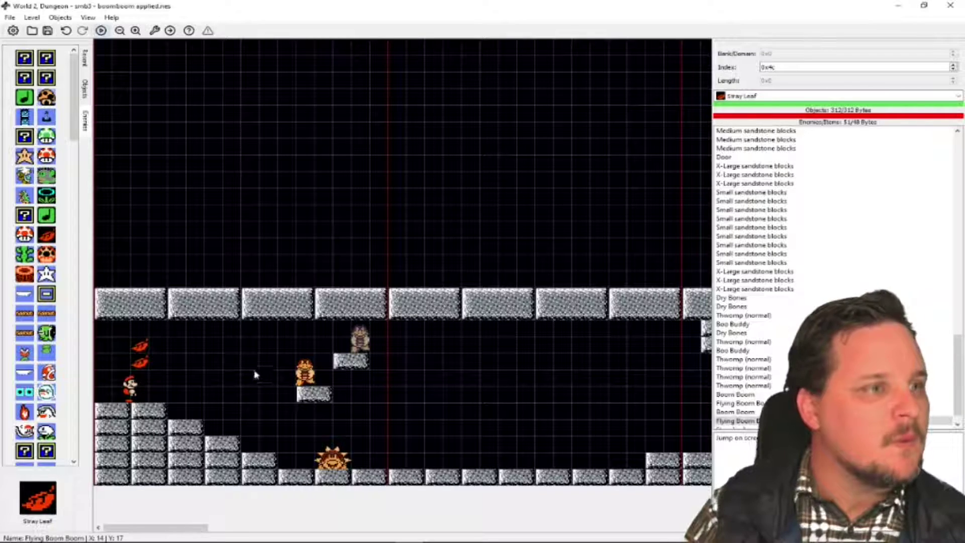
- Test-play the edited dungeon in the FCEUX emulator, and close the emulator after the run
click(102, 31)
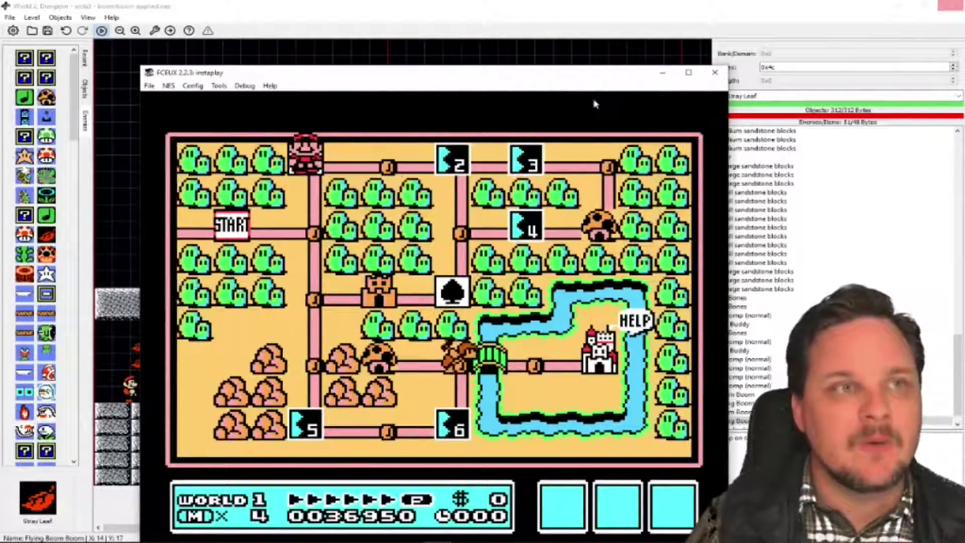
click(714, 73)
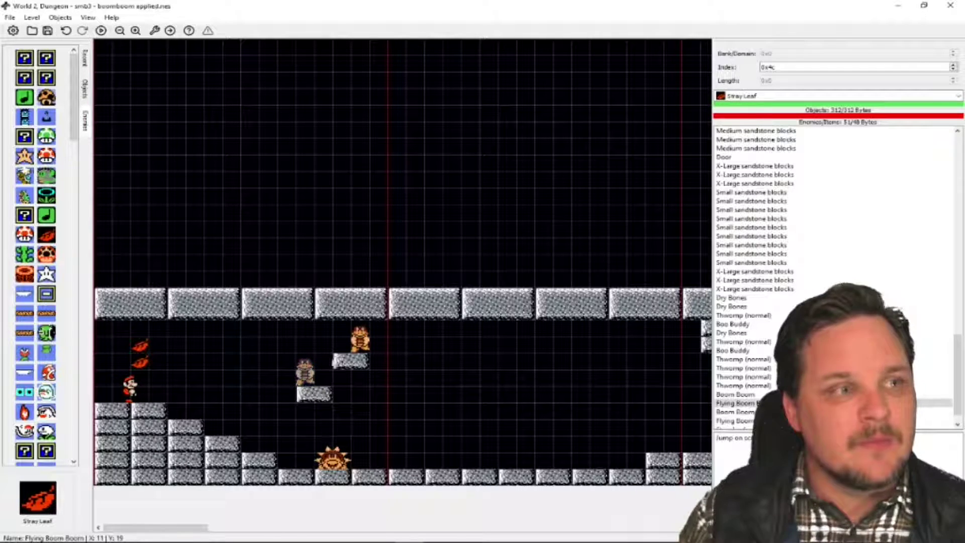
- Compare the Flying Boom Boom on the lower floating block with the Boom Boom on the ground
click(302, 382)
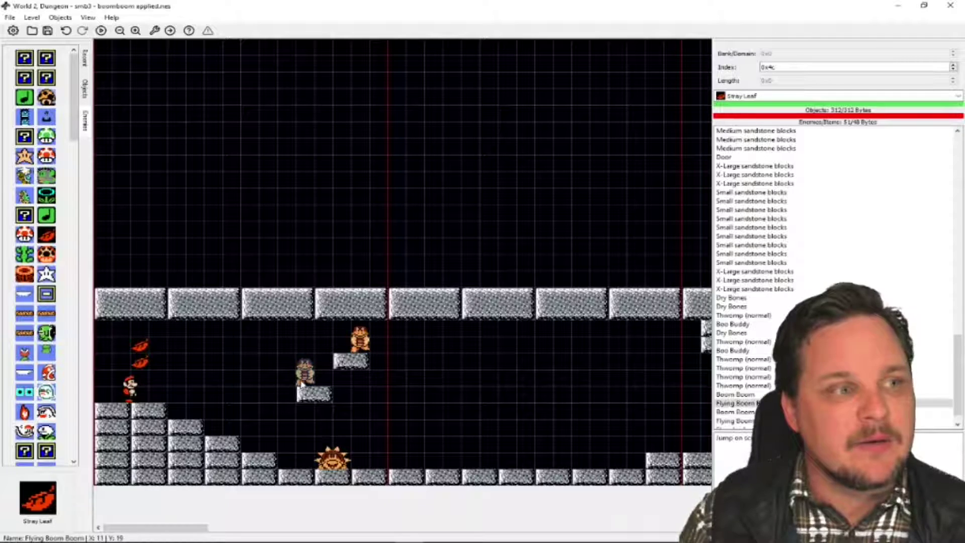
click(332, 459)
click(299, 372)
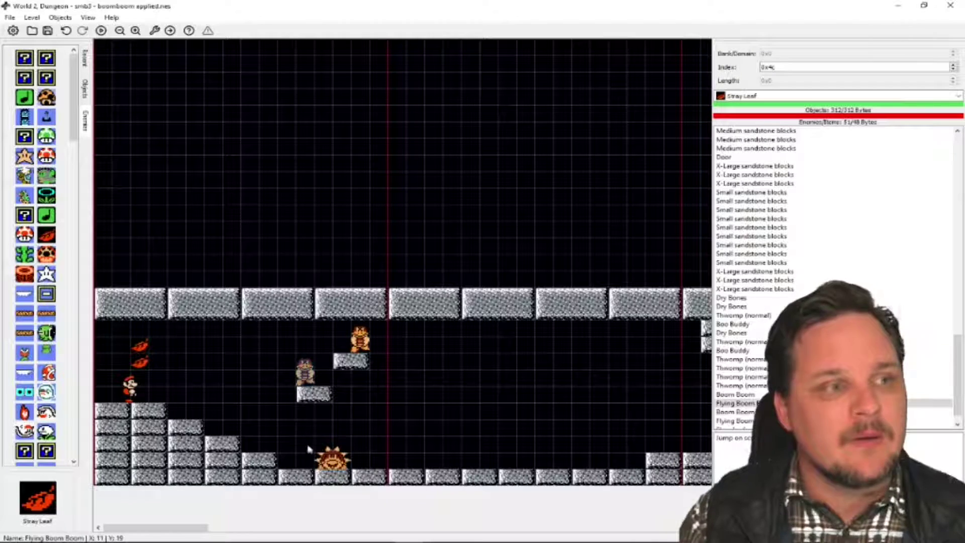
click(333, 461)
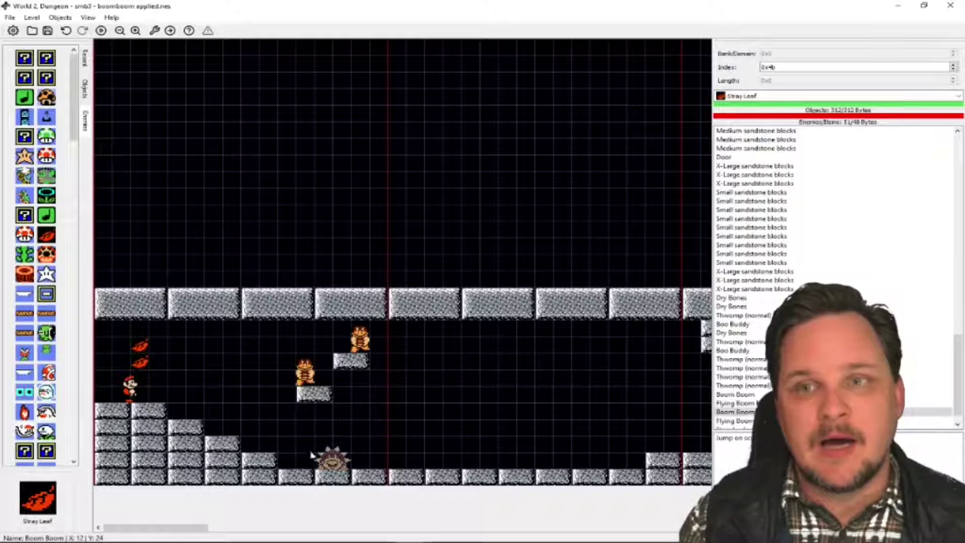